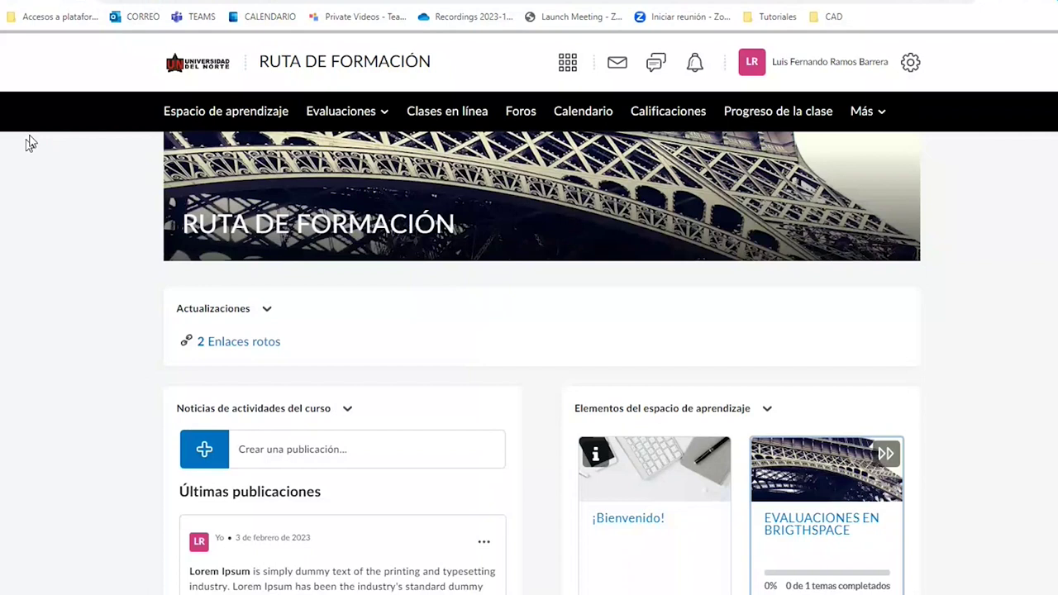
From Evaluaciones > Actividades, start a new assignment in the RUTA DE FORMACIÓN course.
{"action": "left_click", "coordinate": [360, 116]}
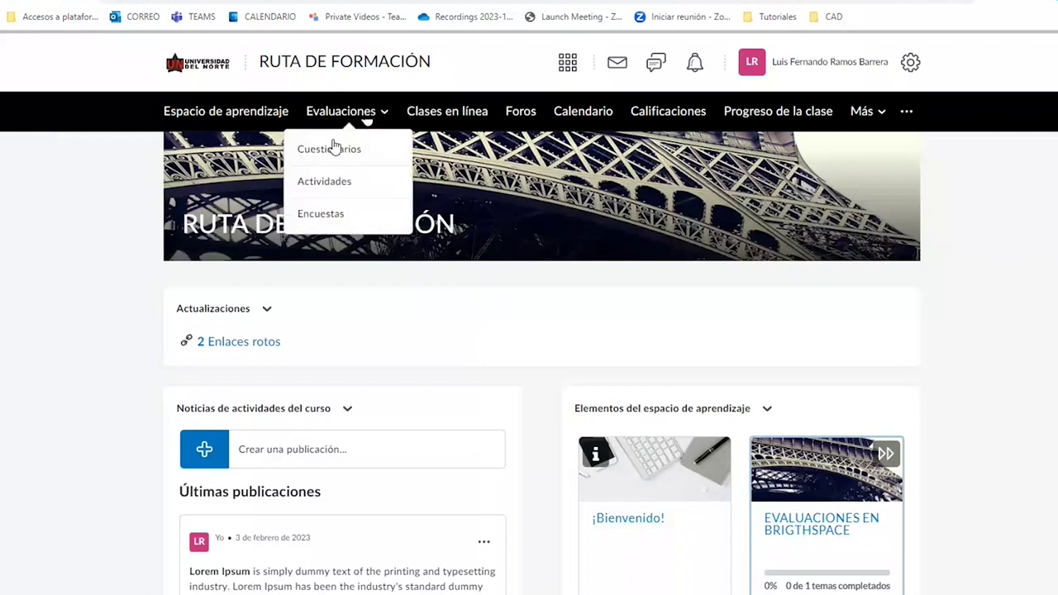
{"action": "left_click", "coordinate": [326, 184]}
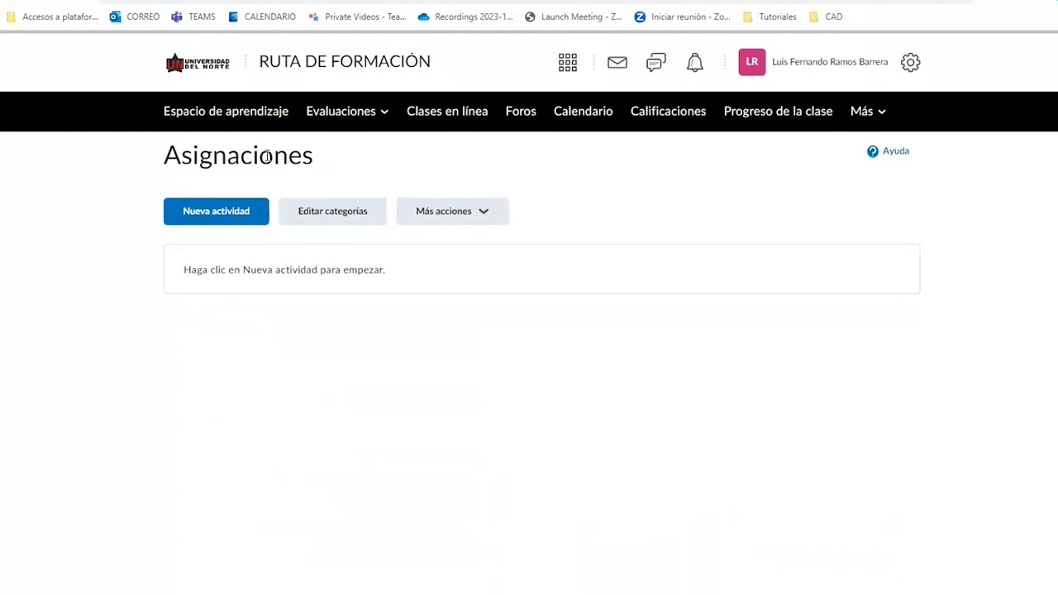
{"action": "left_click", "coordinate": [222, 217]}
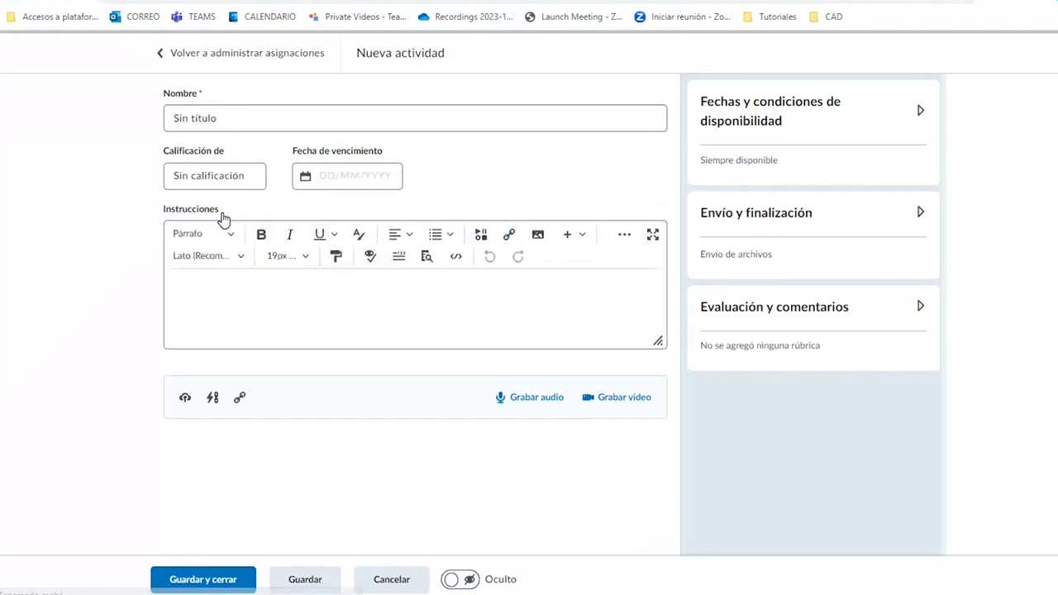
Name the assignment 'Ensayo', grade it out of 5 points, and add the instructions 'Indicaciones'.
{"action": "triple_click", "coordinate": [225, 112]}
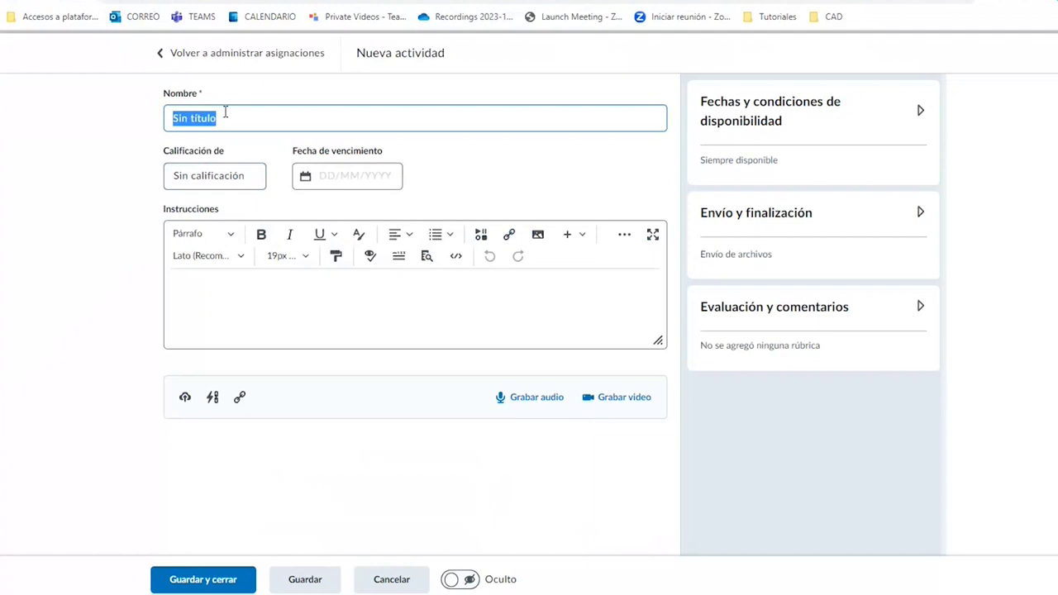
{"action": "type", "text": "Ensayo"}
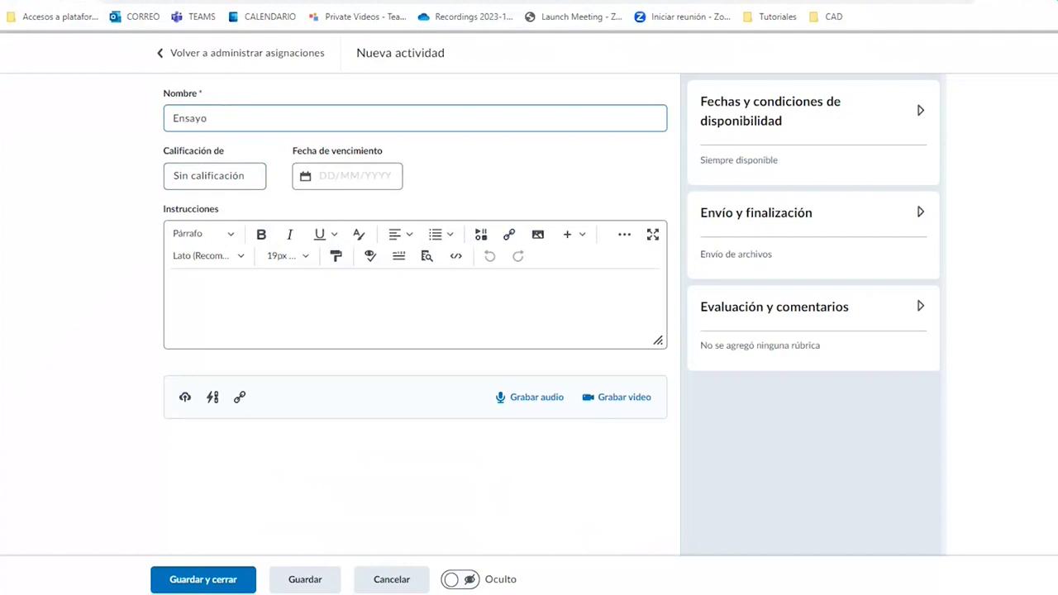
{"action": "left_click", "coordinate": [219, 191]}
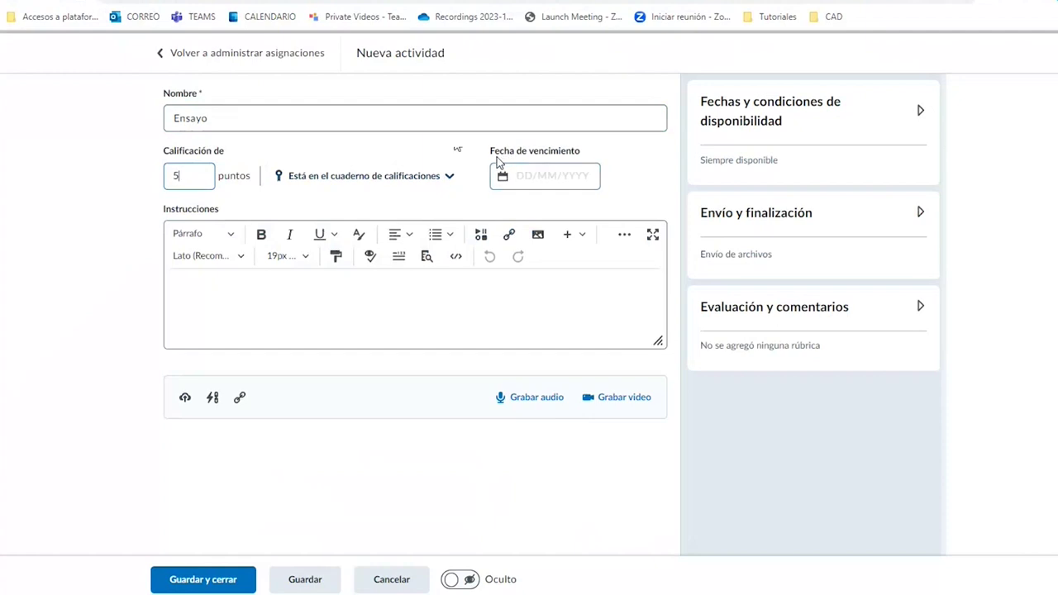
{"action": "left_click", "coordinate": [262, 300]}
{"action": "type", "text": "Indicaciones"}
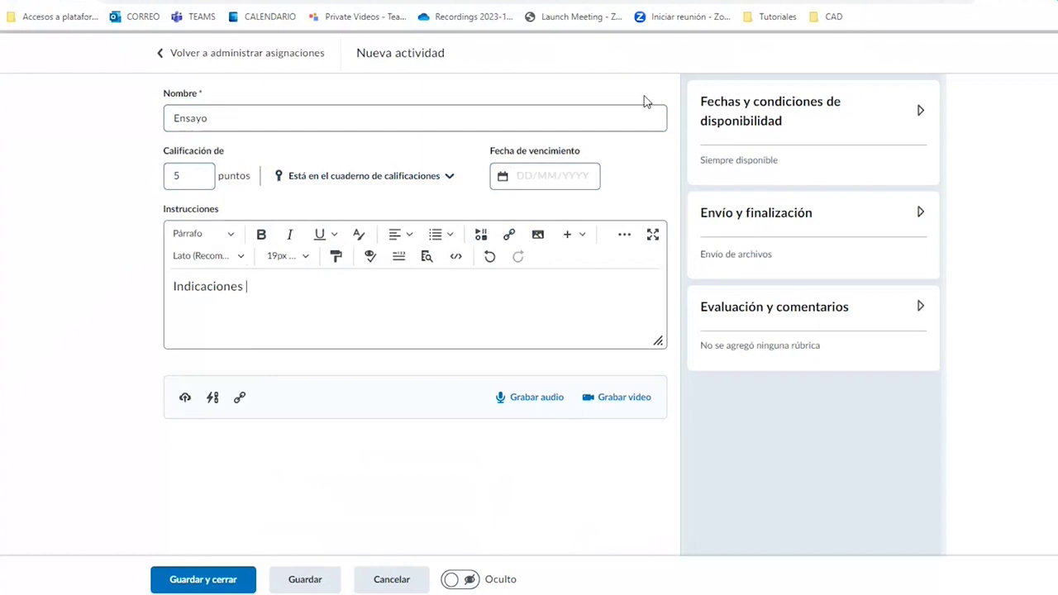
{"action": "left_click", "coordinate": [773, 122]}
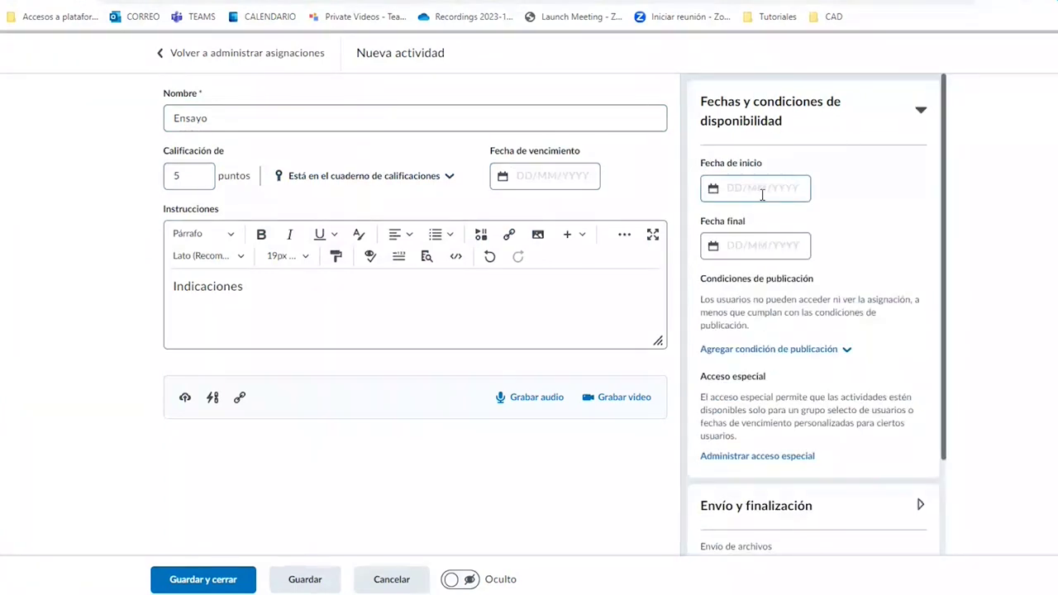
Set the availability start date to 10/03/2023 and the end date to 21/03/2023.
{"action": "left_click", "coordinate": [761, 192]}
{"action": "left_click", "coordinate": [761, 195]}
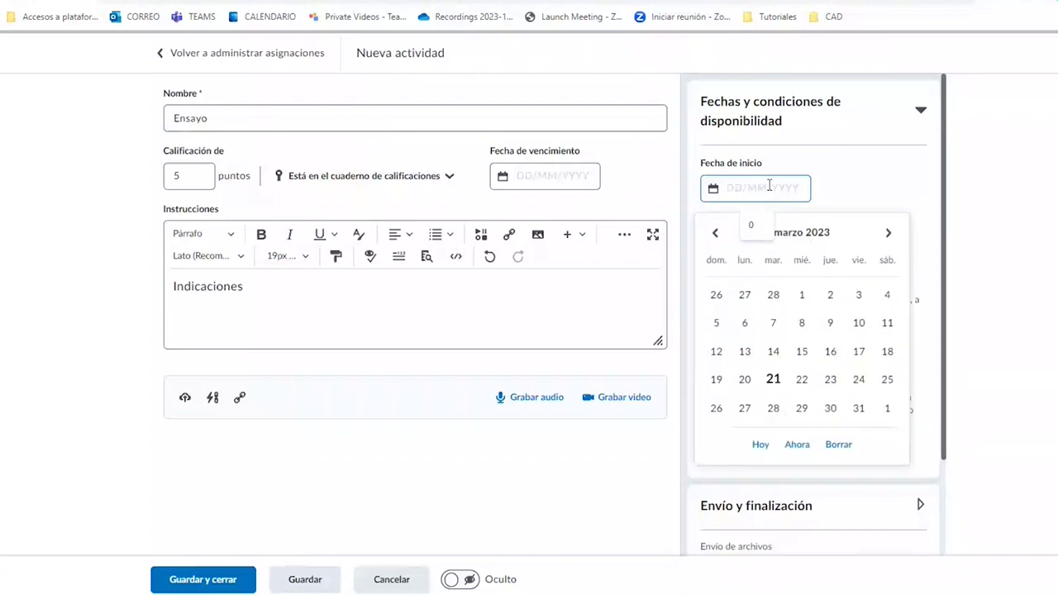
{"action": "left_click", "coordinate": [859, 323]}
{"action": "left_click", "coordinate": [769, 247]}
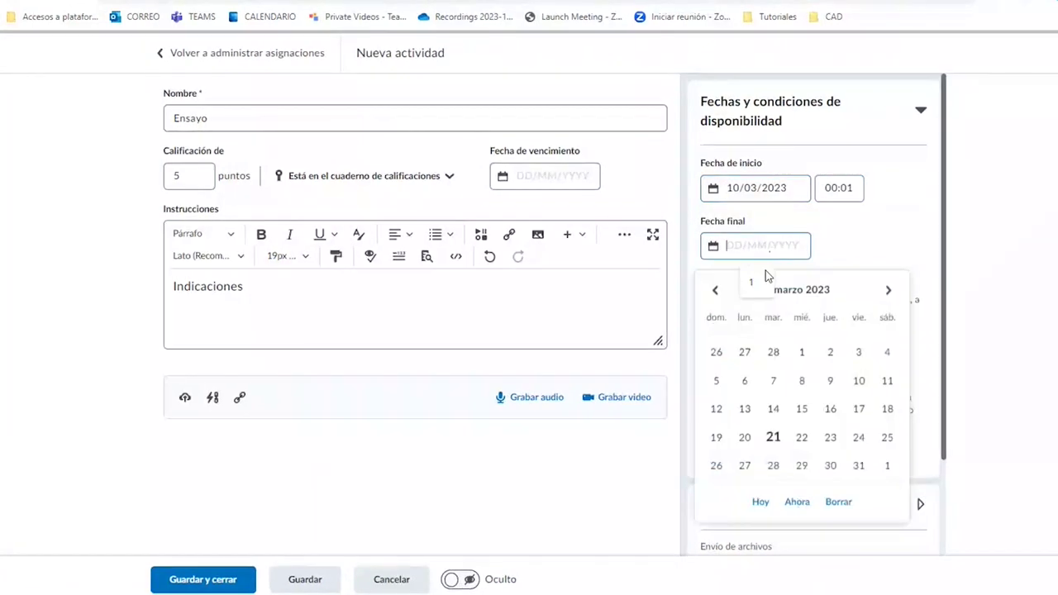
{"action": "left_click", "coordinate": [774, 436]}
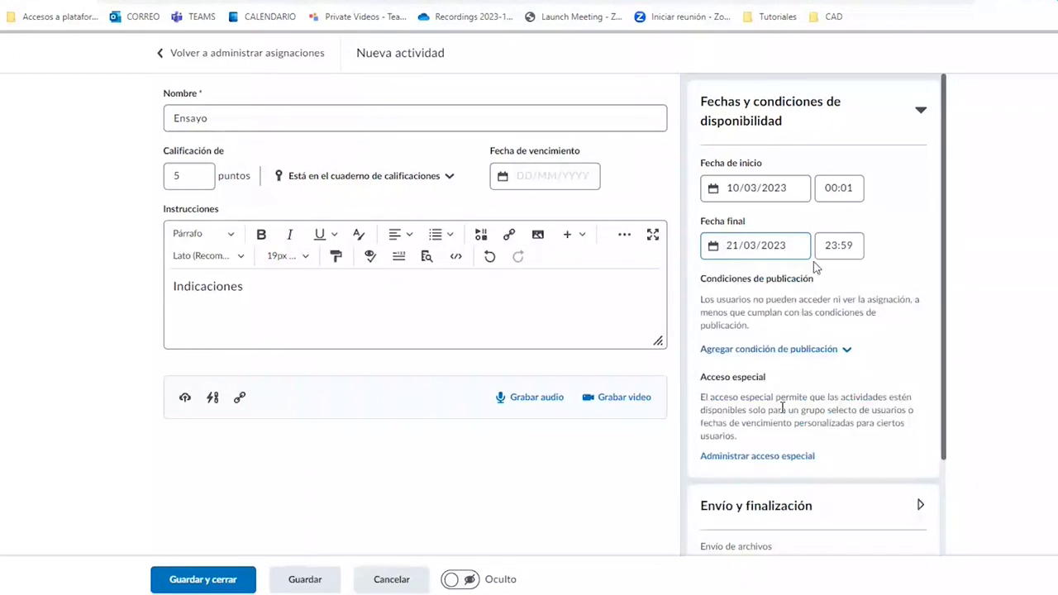
Set the availability start time to 08:00 and the end time to 16:00.
{"action": "left_click", "coordinate": [850, 188]}
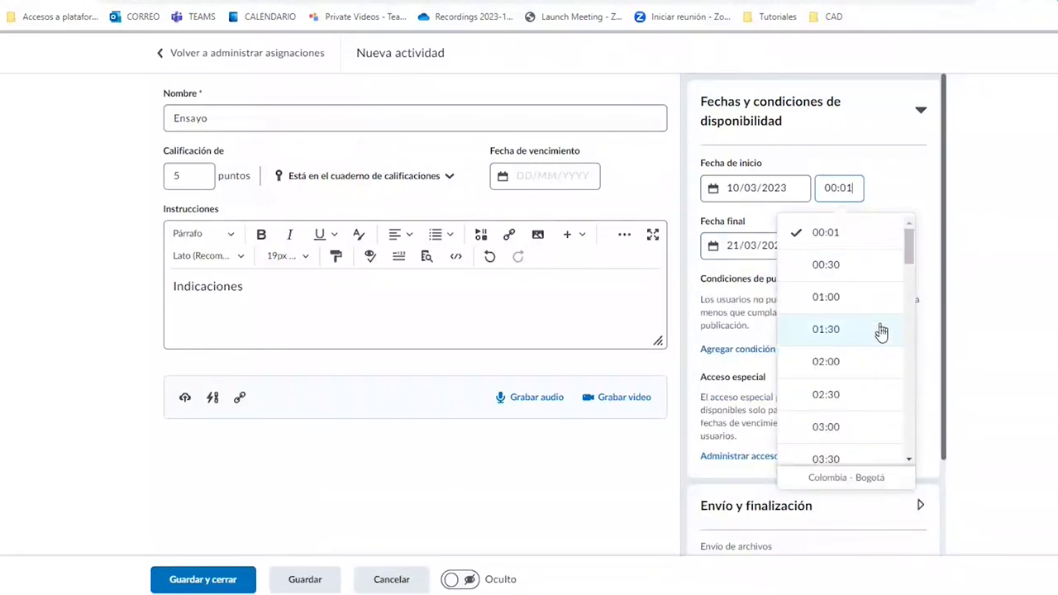
{"action": "scroll", "coordinate": [859, 347], "scroll_direction": "down", "scroll_amount": 3}
{"action": "scroll", "coordinate": [837, 397], "scroll_direction": "down", "scroll_amount": 3}
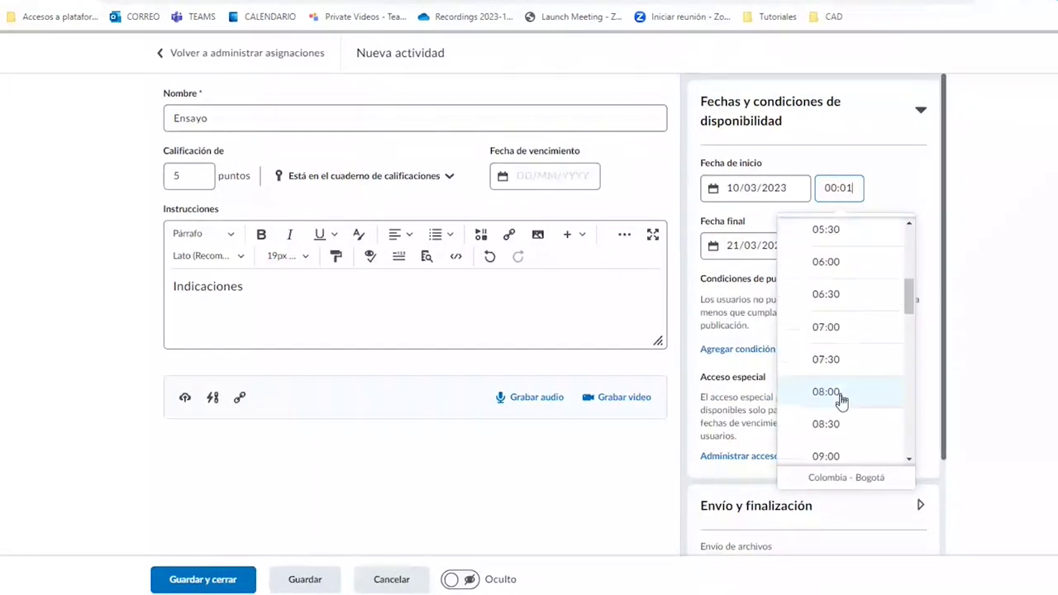
{"action": "left_click", "coordinate": [838, 391]}
{"action": "left_click", "coordinate": [839, 245]}
{"action": "scroll", "coordinate": [848, 313], "scroll_direction": "up", "scroll_amount": 5}
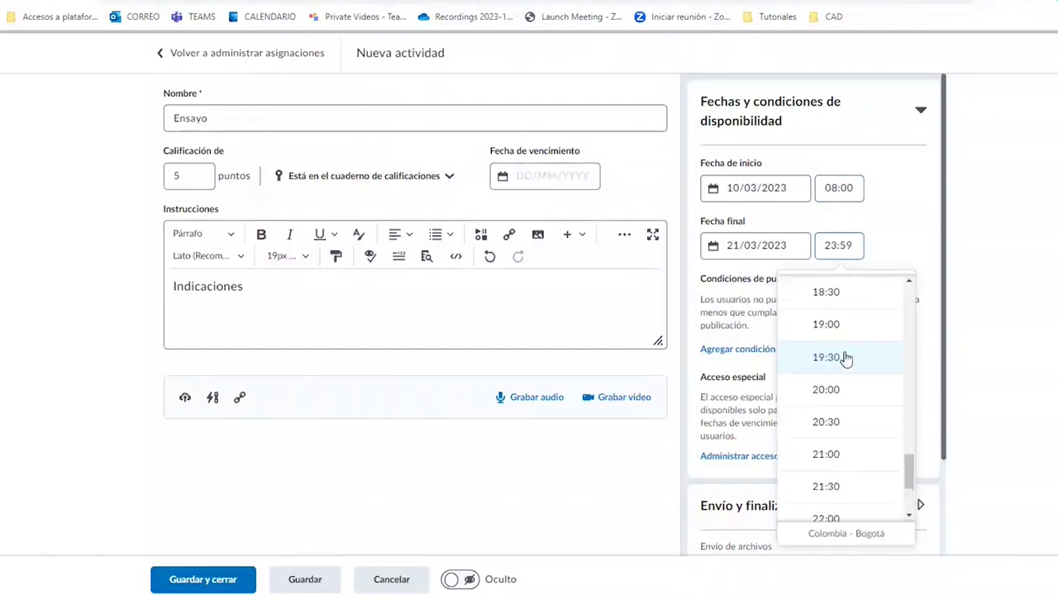
{"action": "left_click", "coordinate": [836, 372]}
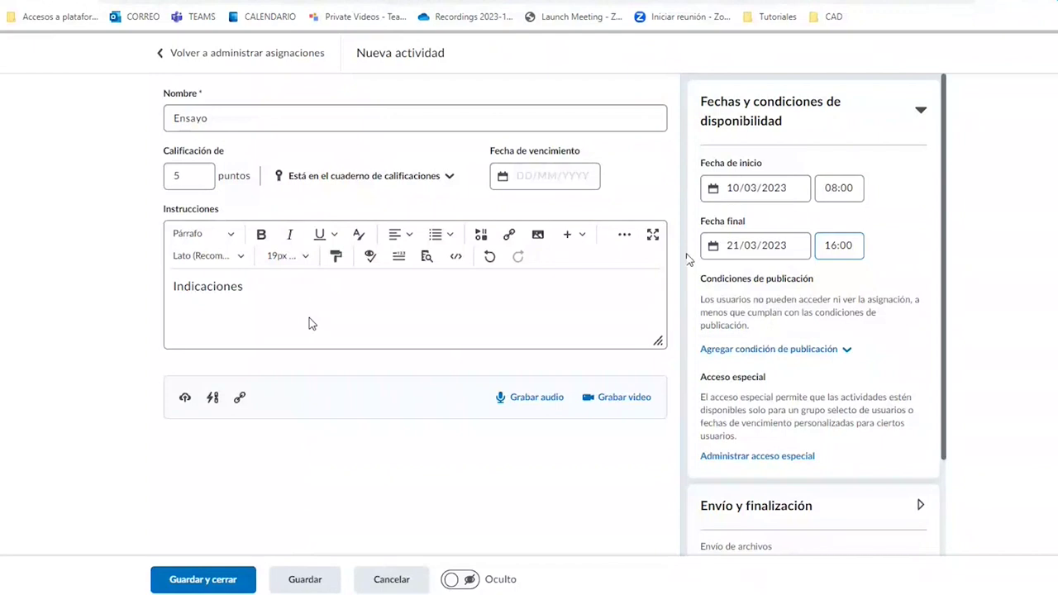
{"action": "scroll", "coordinate": [772, 235], "scroll_direction": "down", "scroll_amount": 3}
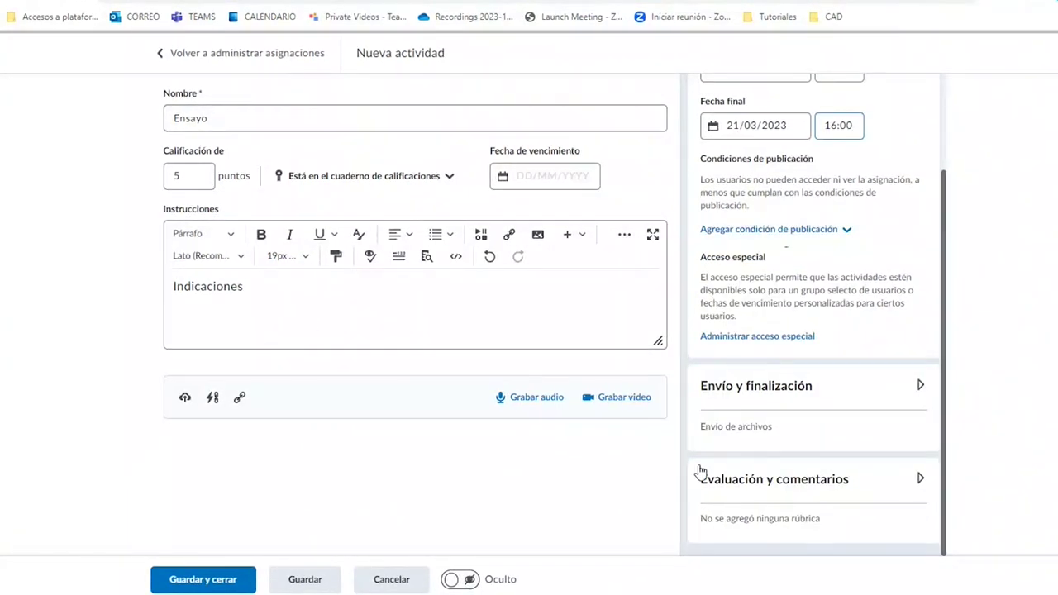
Expand Evaluación y comentarios and open the Administrar Turnitin settings.
{"action": "left_click", "coordinate": [818, 491]}
{"action": "scroll", "coordinate": [832, 371], "scroll_direction": "down", "scroll_amount": 7}
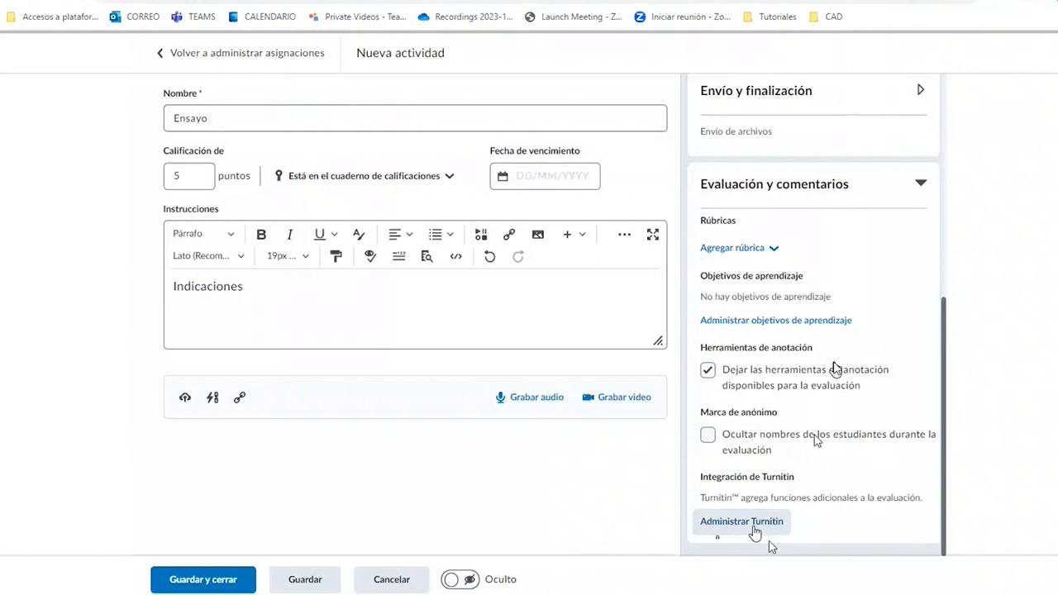
{"action": "left_click", "coordinate": [753, 529]}
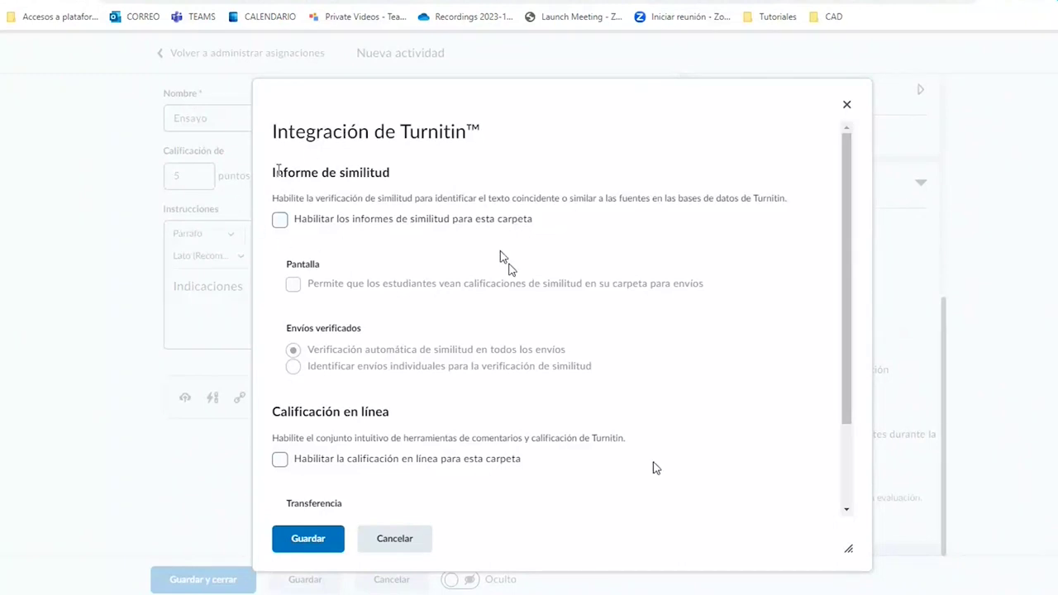
Enable similarity reports and student-visible similarity scores, and turn on Turnitin online grading.
{"action": "left_click", "coordinate": [368, 229]}
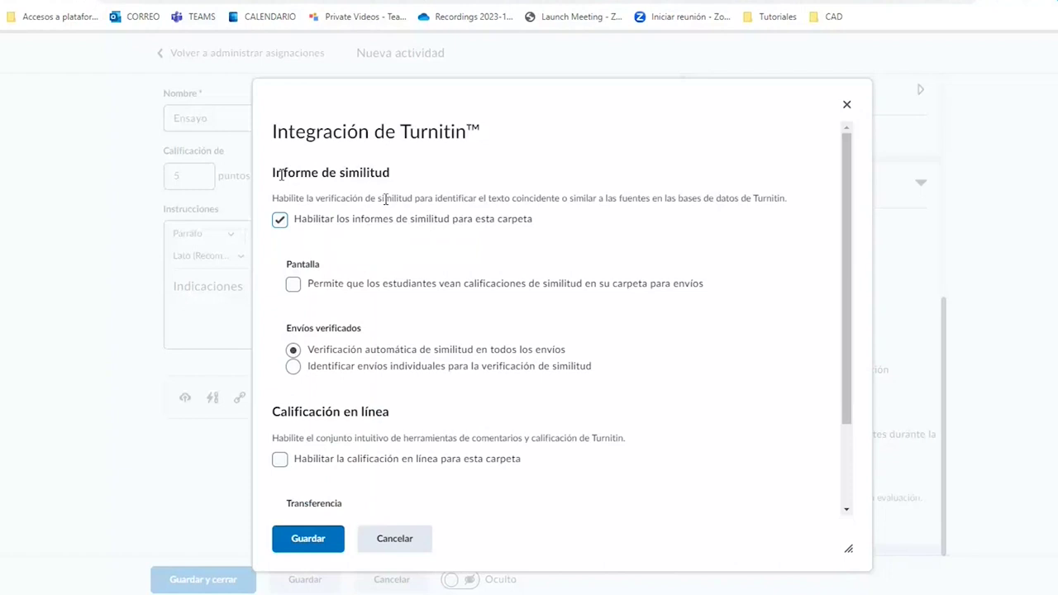
{"action": "scroll", "coordinate": [381, 223], "scroll_direction": "down", "scroll_amount": 3}
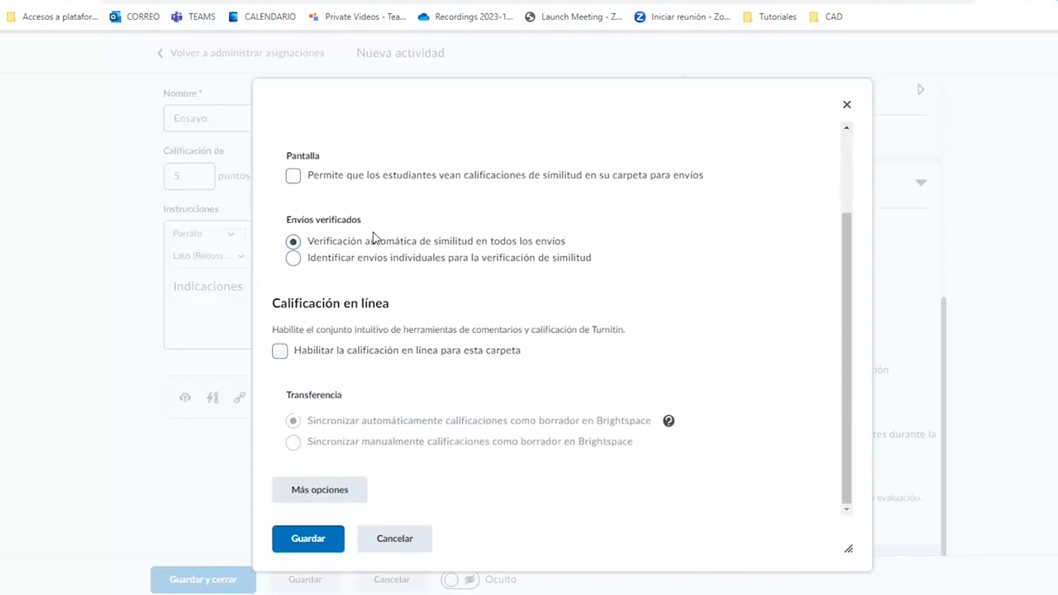
{"action": "scroll", "coordinate": [375, 238], "scroll_direction": "up", "scroll_amount": 1}
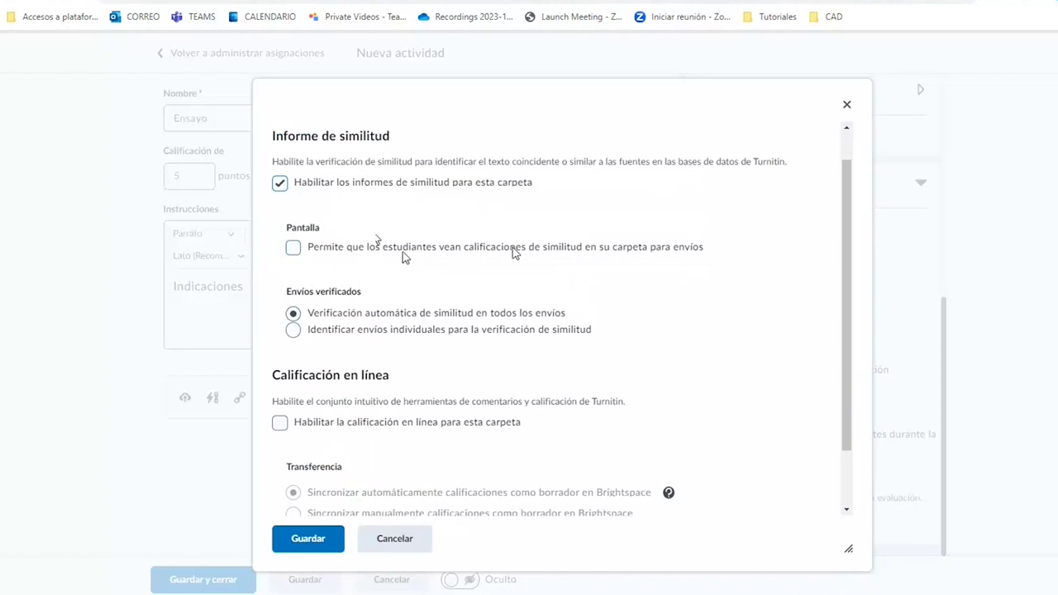
{"action": "left_click", "coordinate": [610, 253]}
{"action": "scroll", "coordinate": [418, 284], "scroll_direction": "down", "scroll_amount": 2}
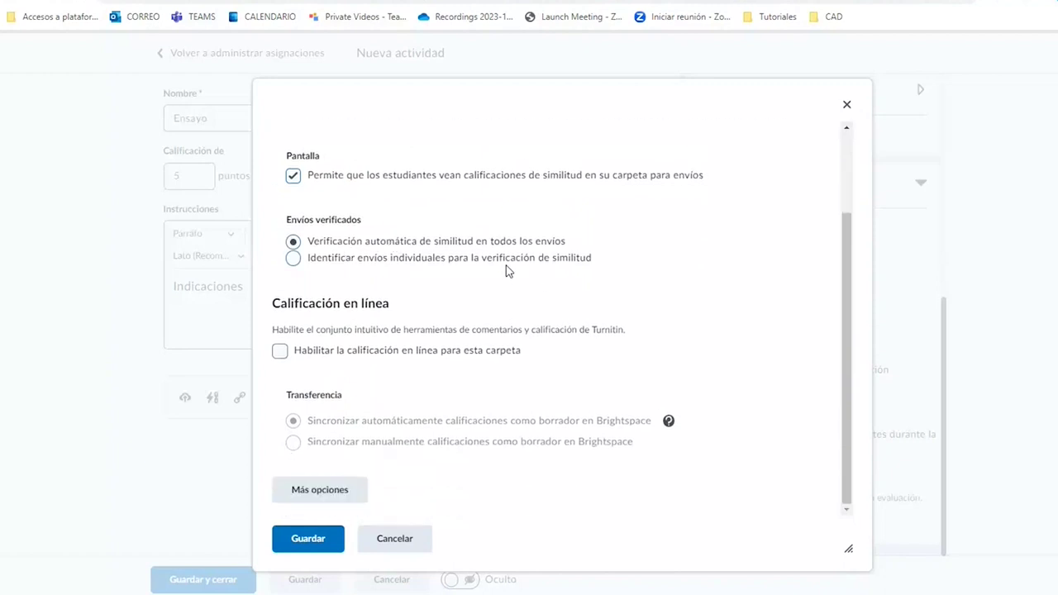
{"action": "left_click", "coordinate": [333, 359]}
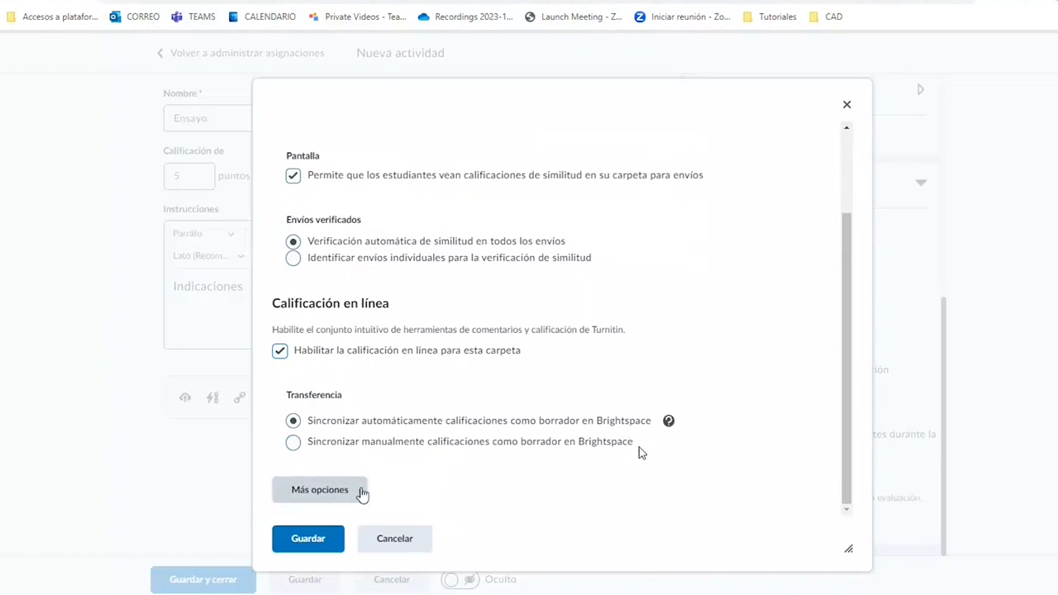
Show Turnitin's Más opciones settings and list the 'Submit papers to' storage choices.
{"action": "left_click", "coordinate": [339, 491]}
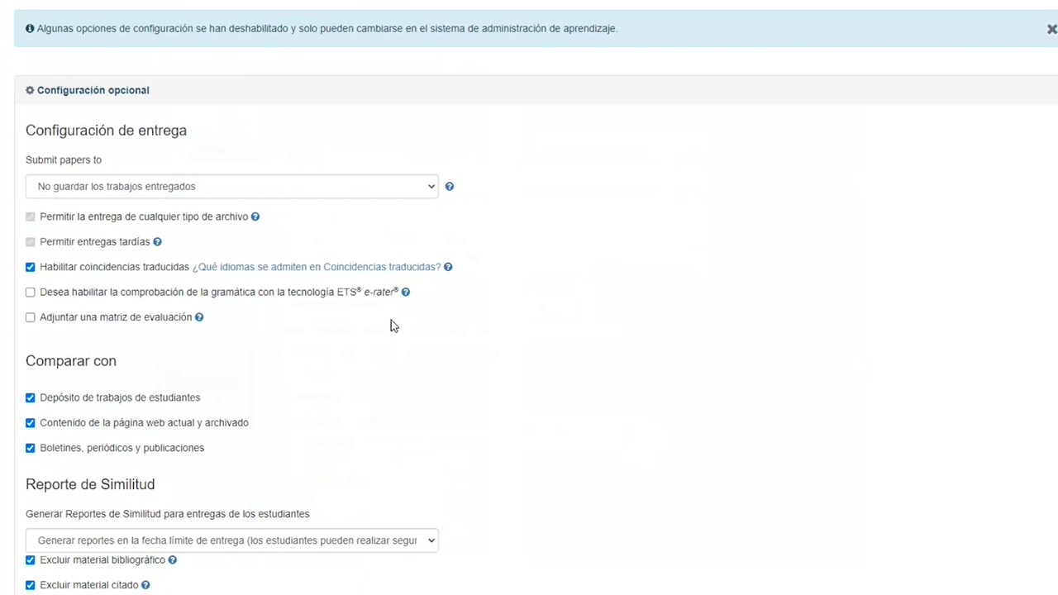
{"action": "scroll", "coordinate": [418, 281], "scroll_direction": "down", "scroll_amount": 2}
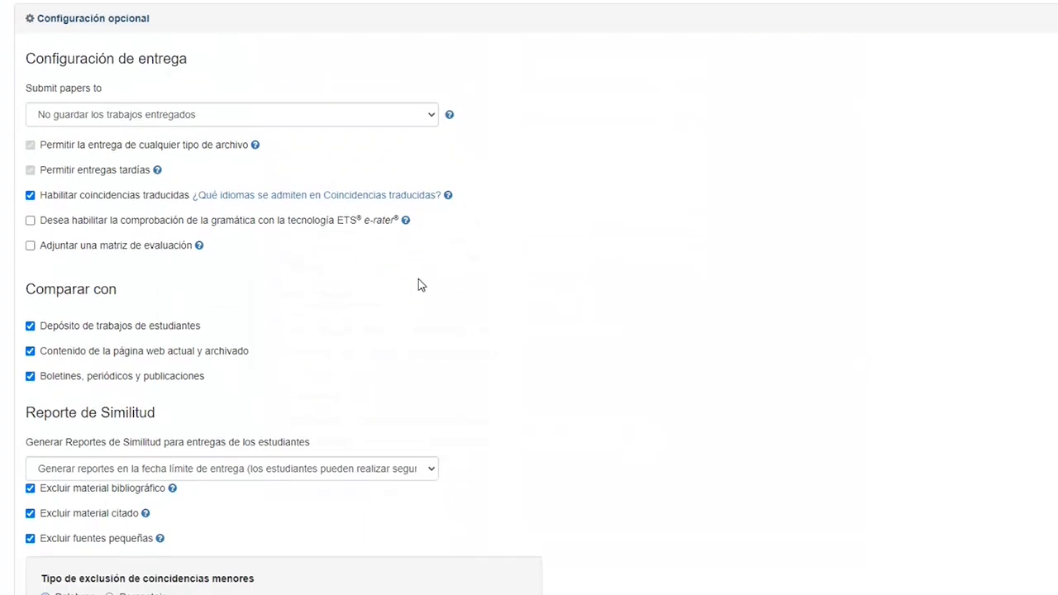
{"action": "scroll", "coordinate": [419, 284], "scroll_direction": "down", "scroll_amount": 1}
{"action": "scroll", "coordinate": [480, 316], "scroll_direction": "up", "scroll_amount": 3}
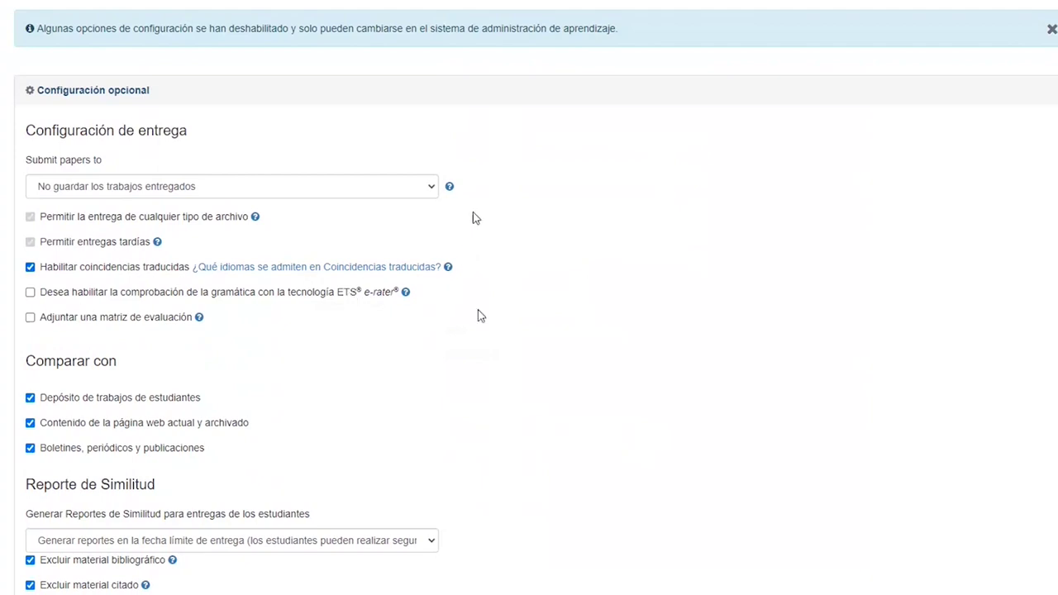
{"action": "left_click", "coordinate": [330, 190]}
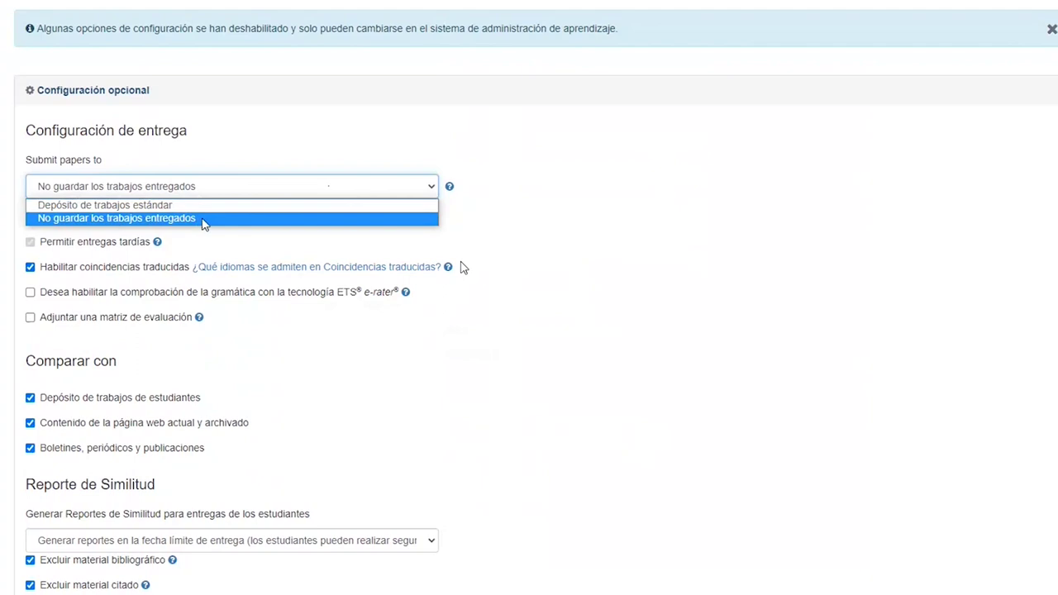
Keep submitted papers on 'No guardar los trabajos entregados' and review the remaining optional settings.
{"action": "left_click", "coordinate": [203, 219]}
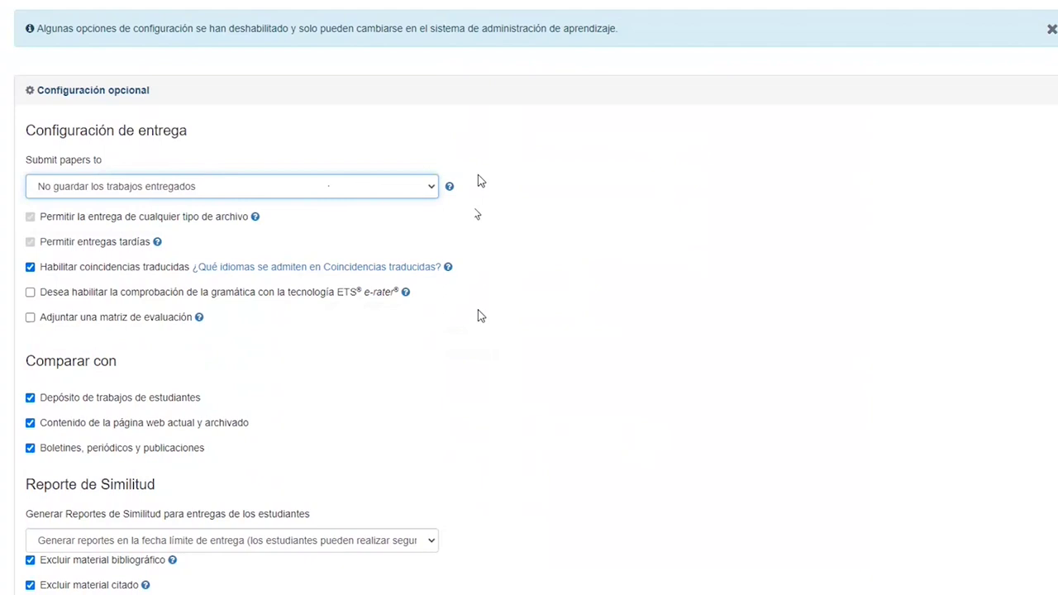
{"action": "left_click", "coordinate": [354, 195]}
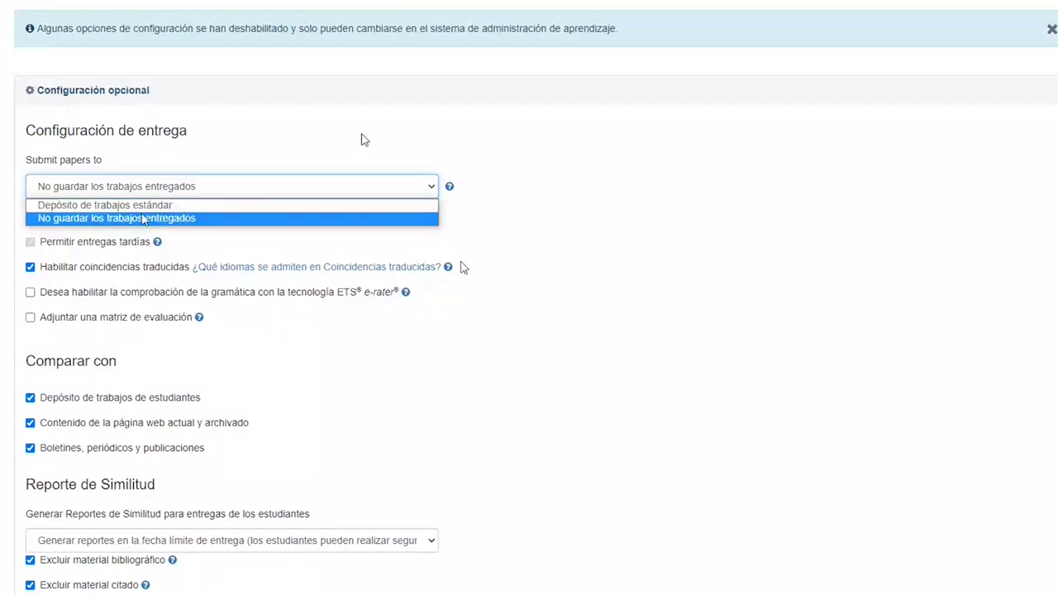
{"action": "scroll", "coordinate": [481, 316], "scroll_direction": "down", "scroll_amount": 1}
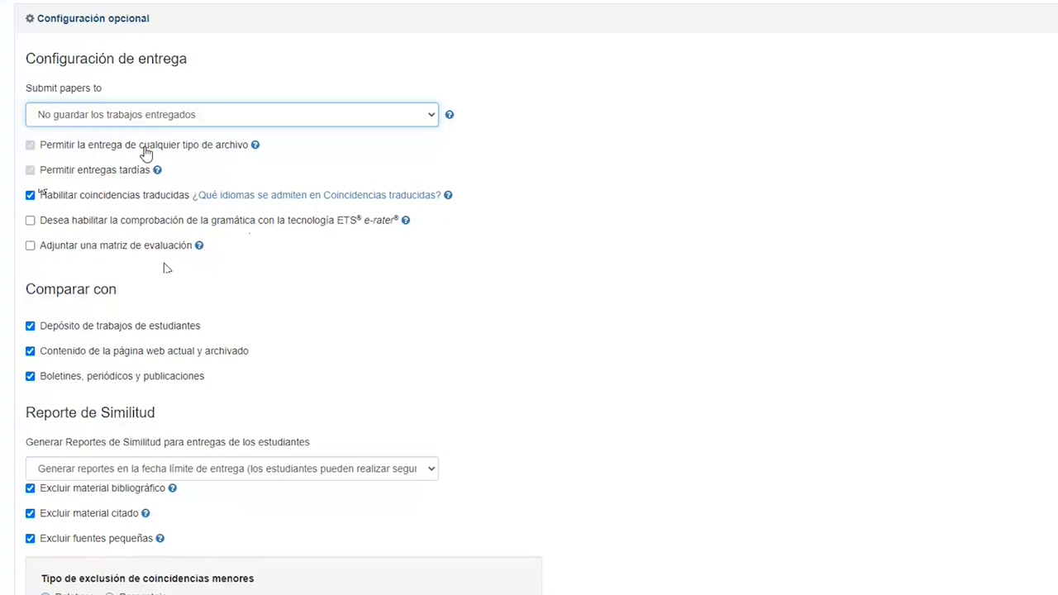
{"action": "scroll", "coordinate": [252, 239], "scroll_direction": "down", "scroll_amount": 1}
{"action": "scroll", "coordinate": [252, 239], "scroll_direction": "down", "scroll_amount": 1}
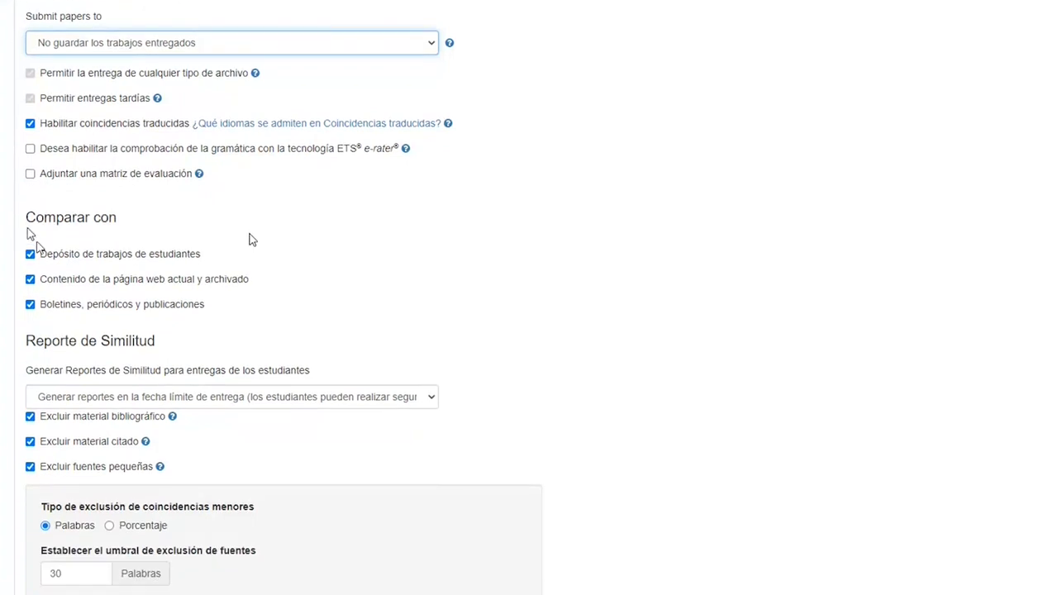
{"action": "left_click_drag", "start_coordinate": [27, 217], "coordinate": [118, 218]}
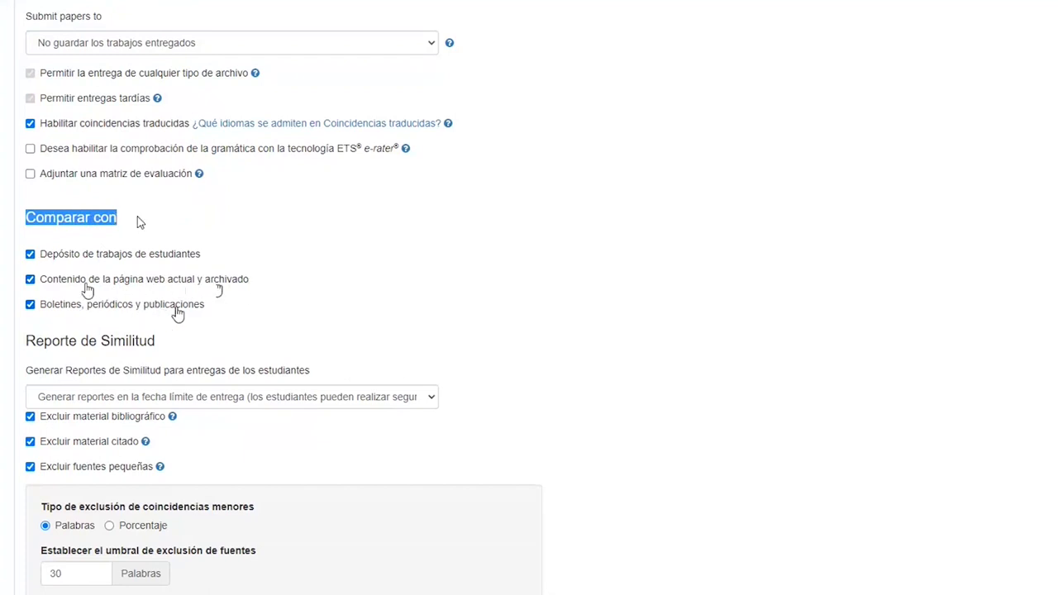
{"action": "scroll", "coordinate": [397, 283], "scroll_direction": "down", "scroll_amount": 1}
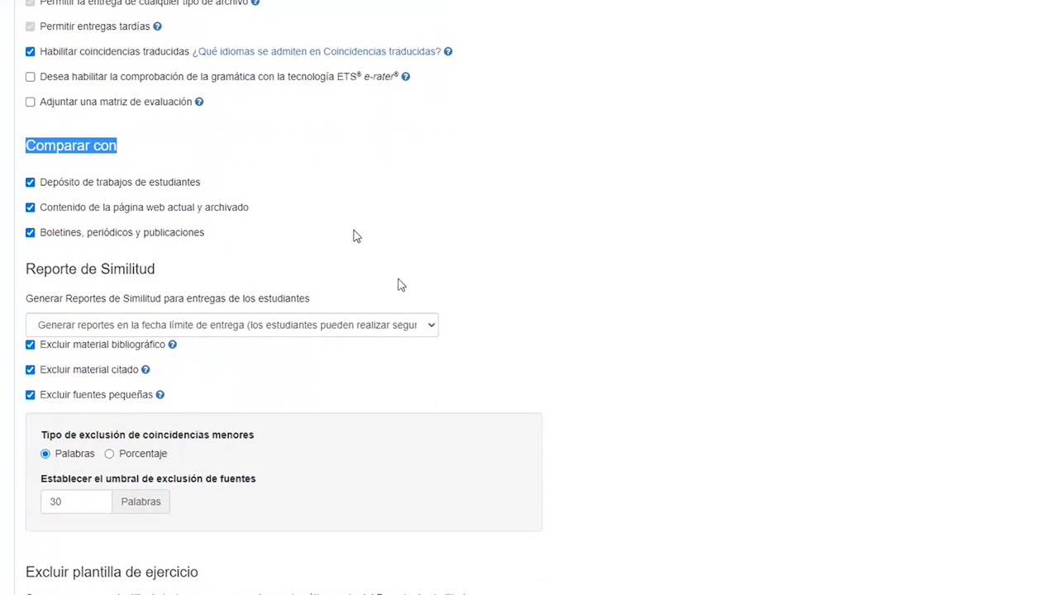
{"action": "scroll", "coordinate": [347, 235], "scroll_direction": "down", "scroll_amount": 2}
{"action": "scroll", "coordinate": [340, 230], "scroll_direction": "down", "scroll_amount": 1}
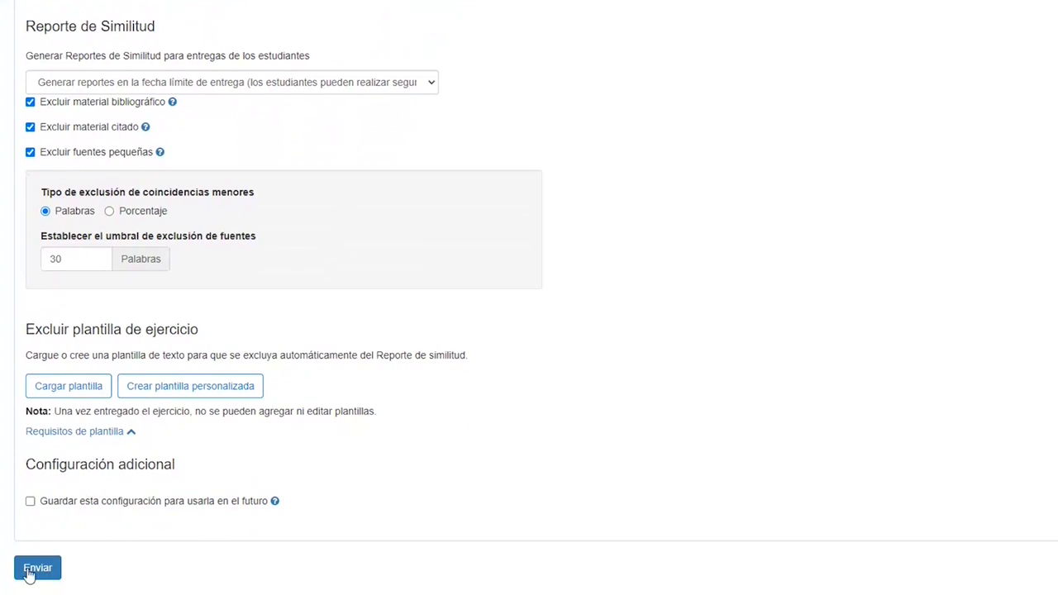
Submit the Turnitin optional settings and save the Turnitin integration.
{"action": "left_click", "coordinate": [36, 569]}
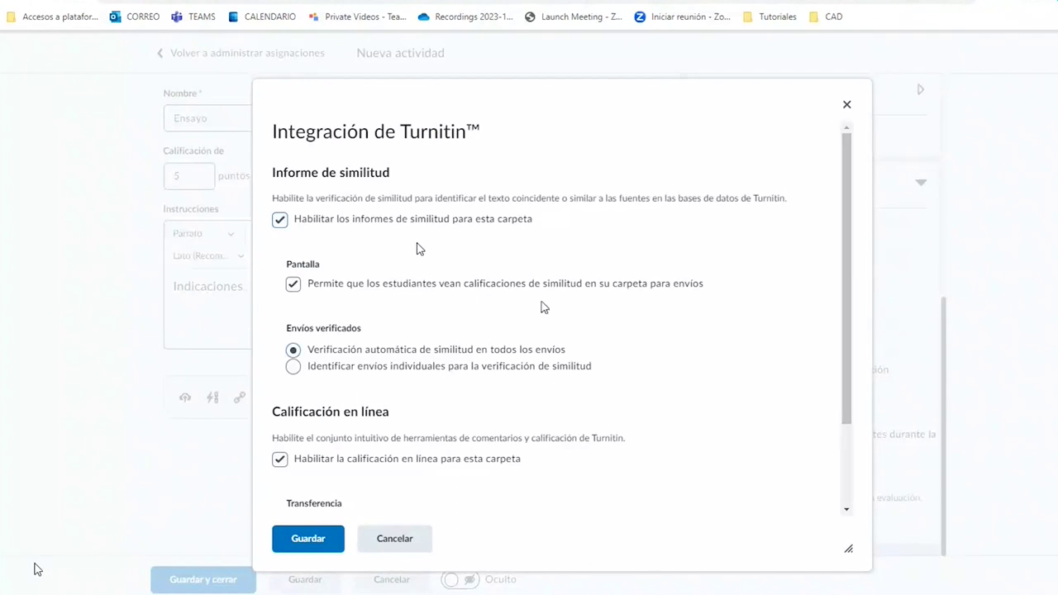
{"action": "scroll", "coordinate": [422, 299], "scroll_direction": "down", "scroll_amount": 1}
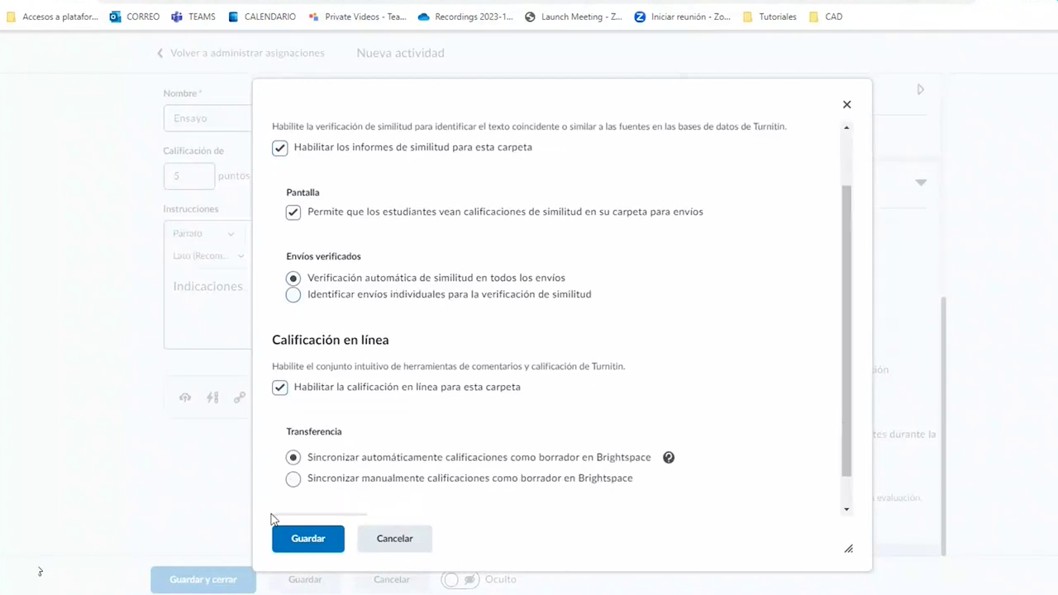
{"action": "left_click", "coordinate": [307, 542]}
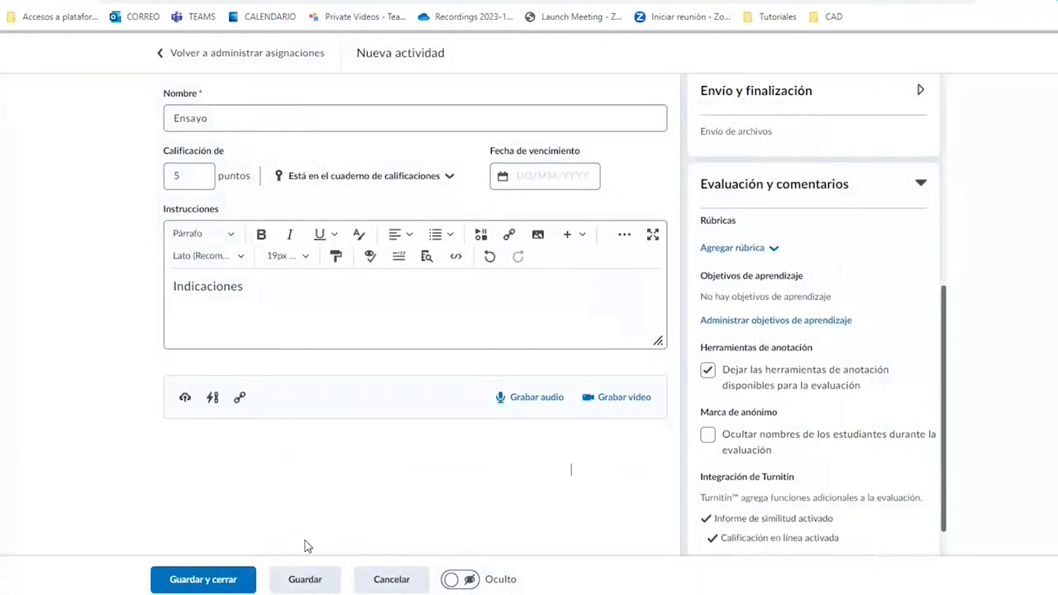
Make the Ensayo assignment Visible and save and close it.
{"action": "scroll", "coordinate": [768, 429], "scroll_direction": "down", "scroll_amount": 1}
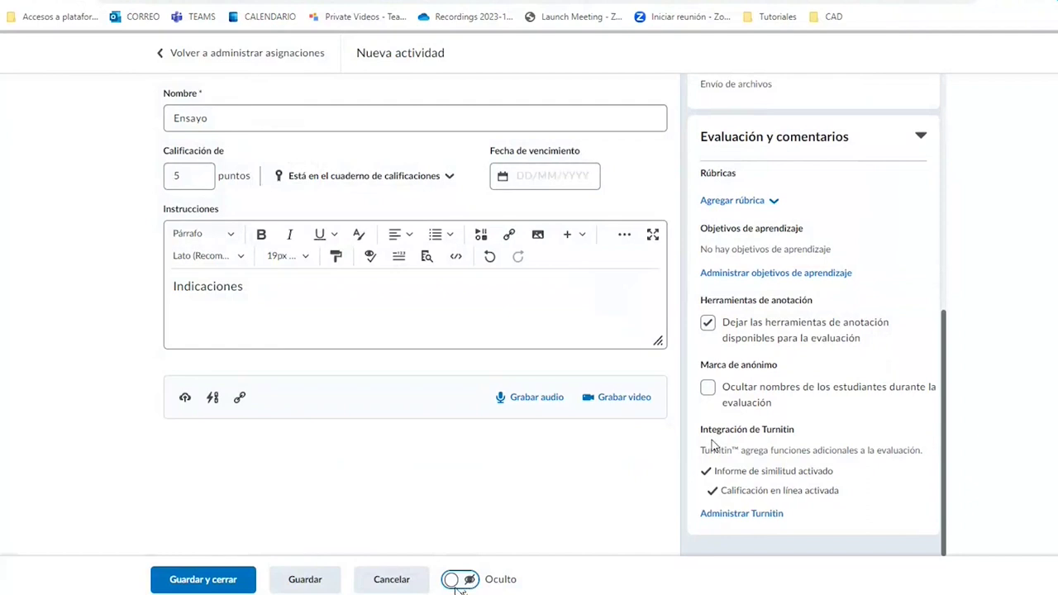
{"action": "left_click", "coordinate": [467, 580]}
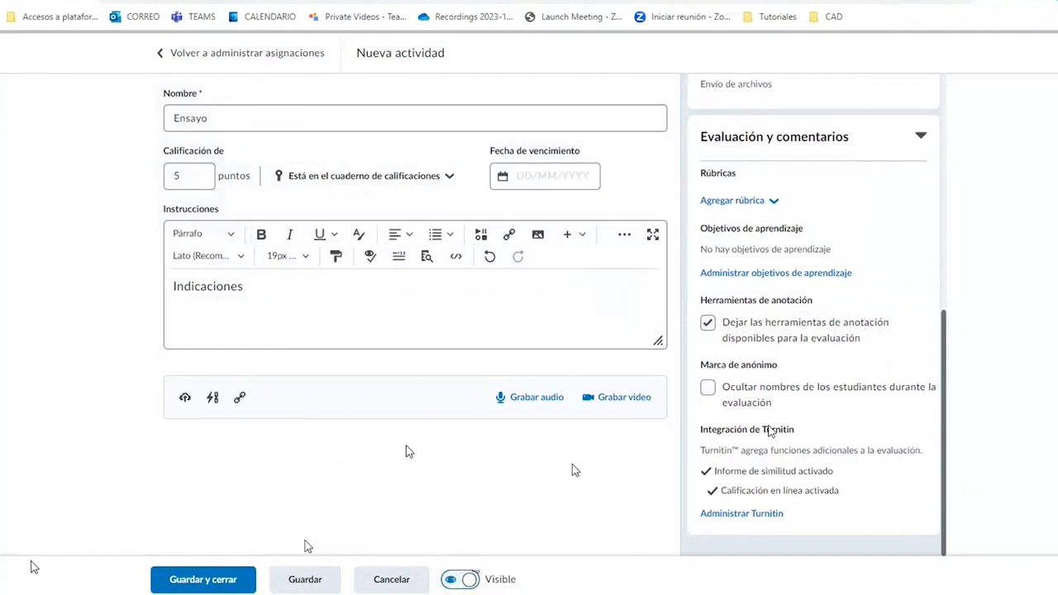
{"action": "left_click", "coordinate": [197, 581]}
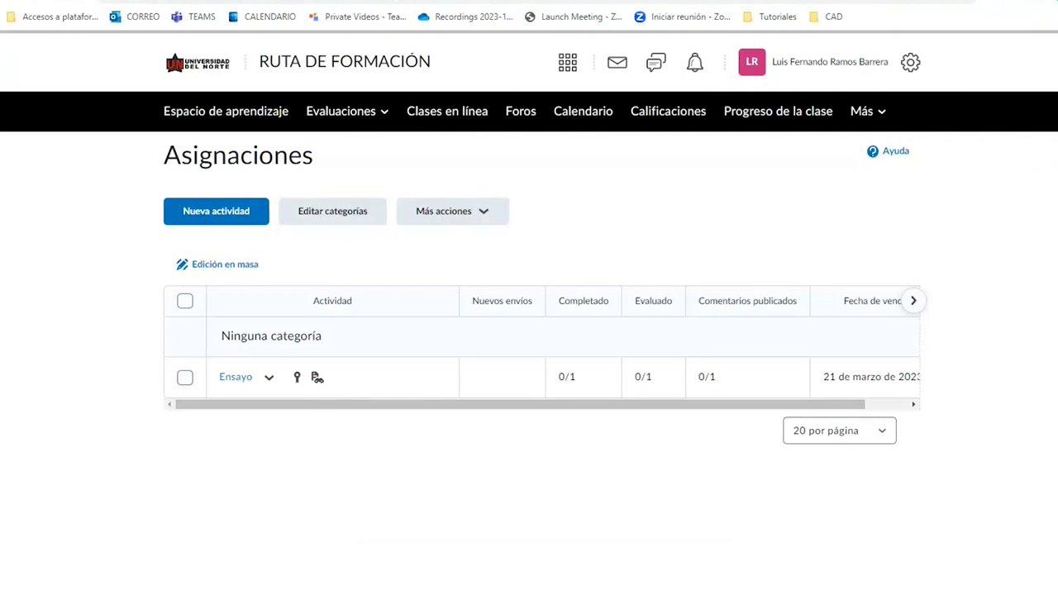
In a new tab, search Google for 'turnitin' and open the official turnitin.com site.
{"action": "key", "text": "ctrl+t"}
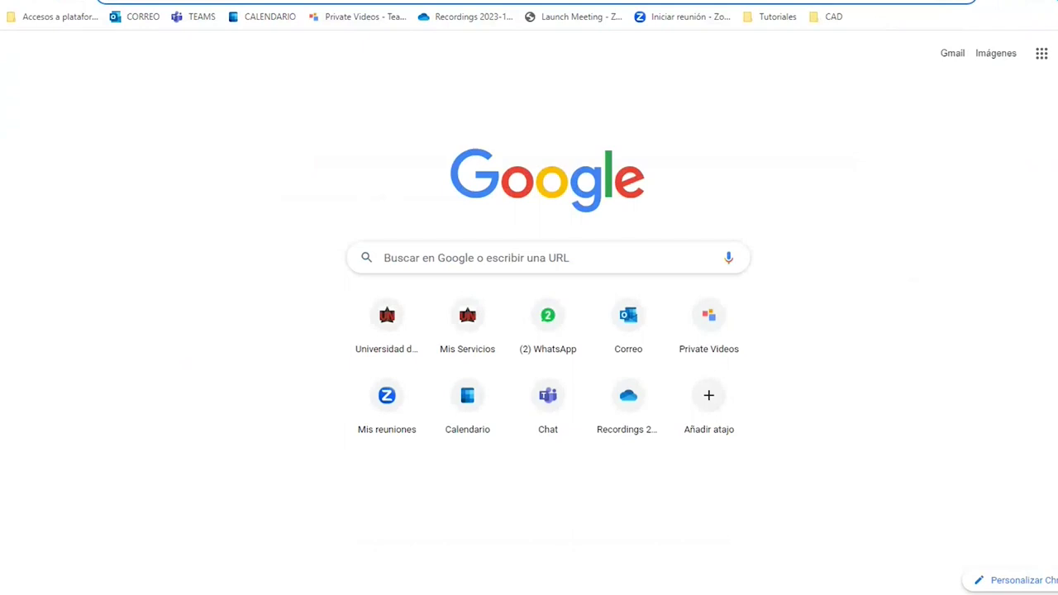
{"action": "type", "text": "ti"}
{"action": "key", "text": "BackSpace"}
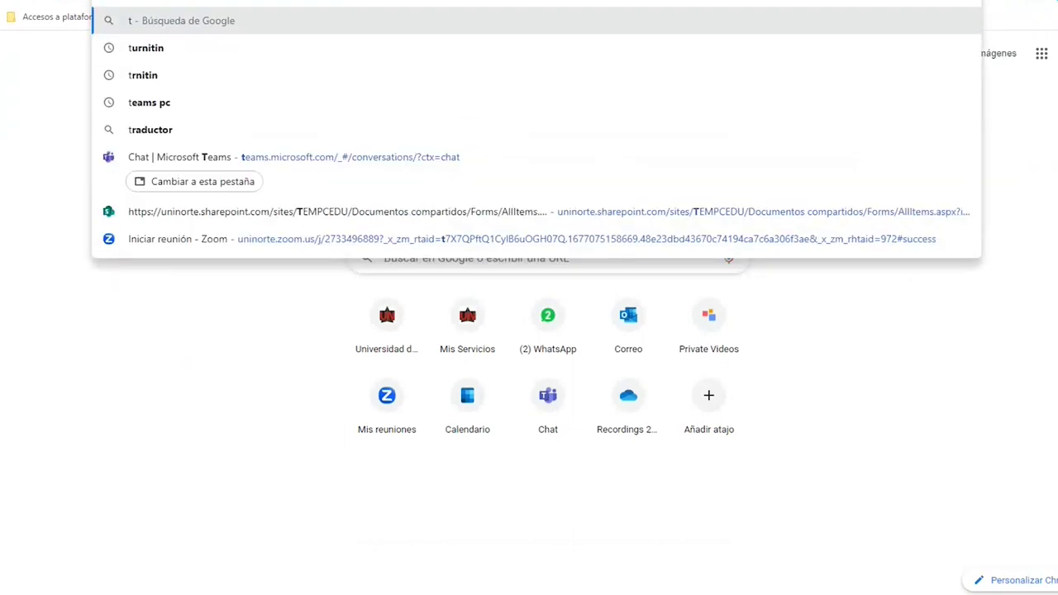
{"action": "key", "text": "Down"}
{"action": "key", "text": "Return"}
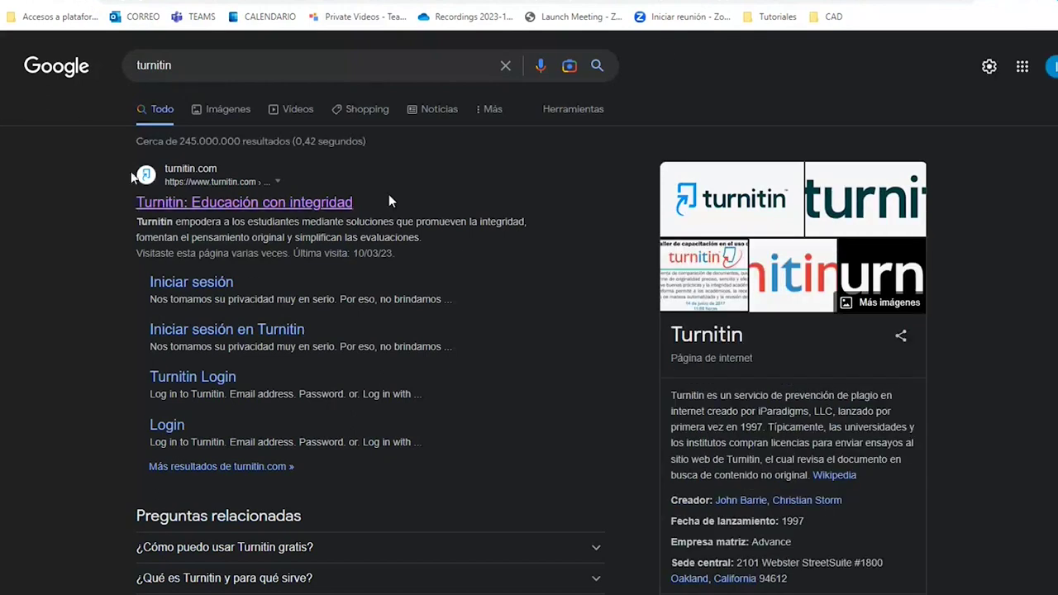
{"action": "left_click", "coordinate": [248, 204]}
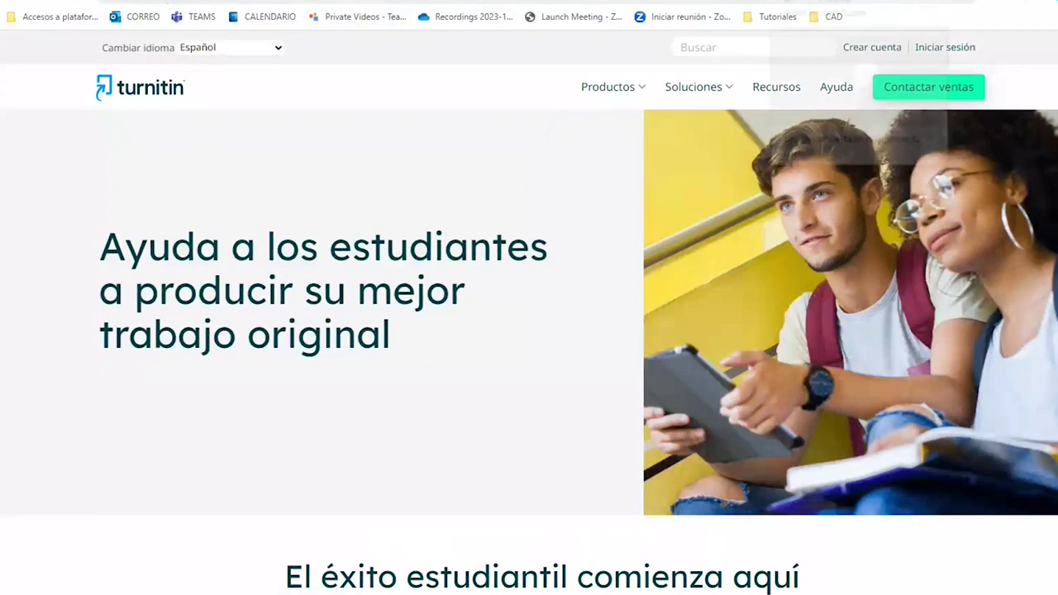
Check the Brightspace tab, then open the Turnitin 'Iniciar sesión' page.
{"action": "left_click", "coordinate": [777, 2]}
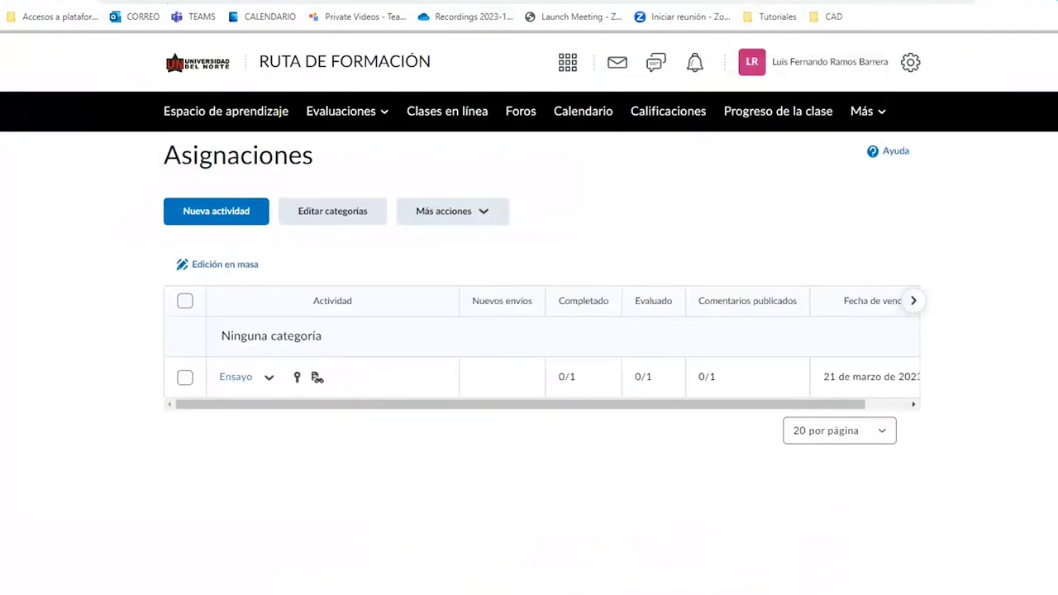
{"action": "left_click", "coordinate": [886, 2]}
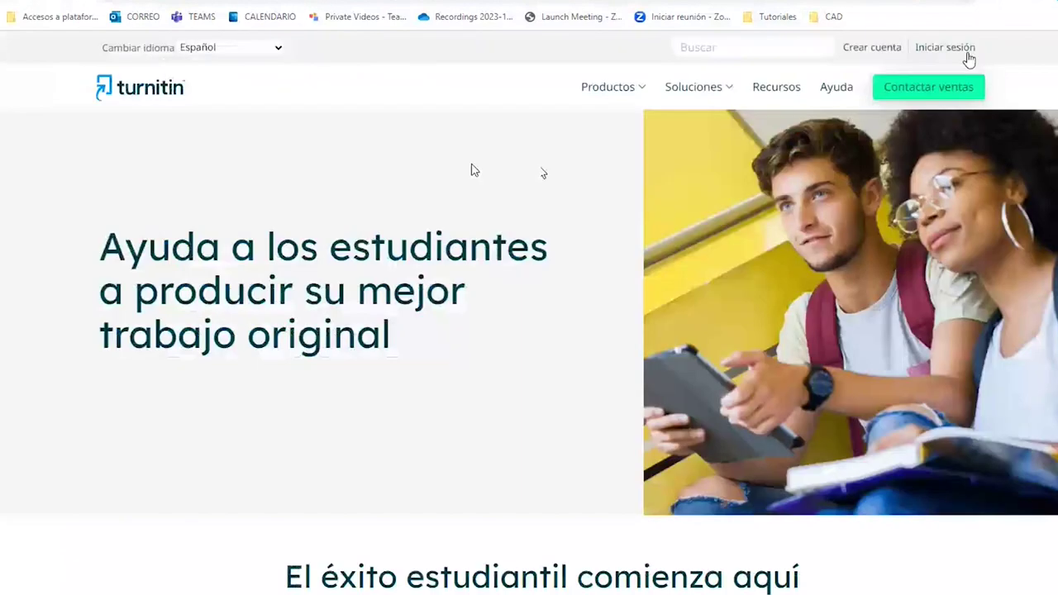
{"action": "left_click", "coordinate": [967, 55]}
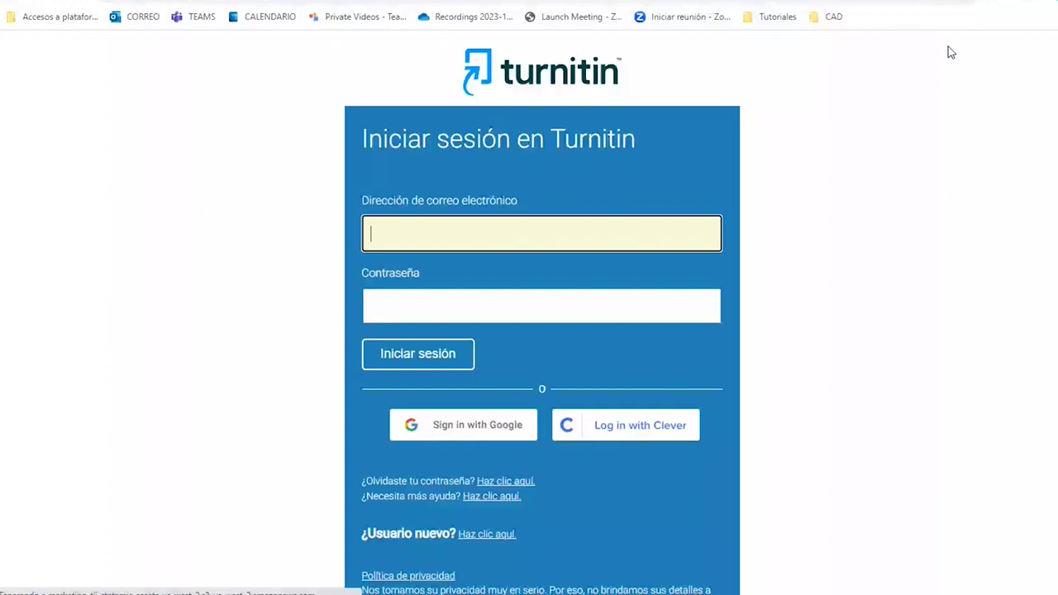
Open Turnitin's 'Restablecer contraseña de usuario' page from the forgotten-password link.
{"action": "left_click", "coordinate": [400, 292]}
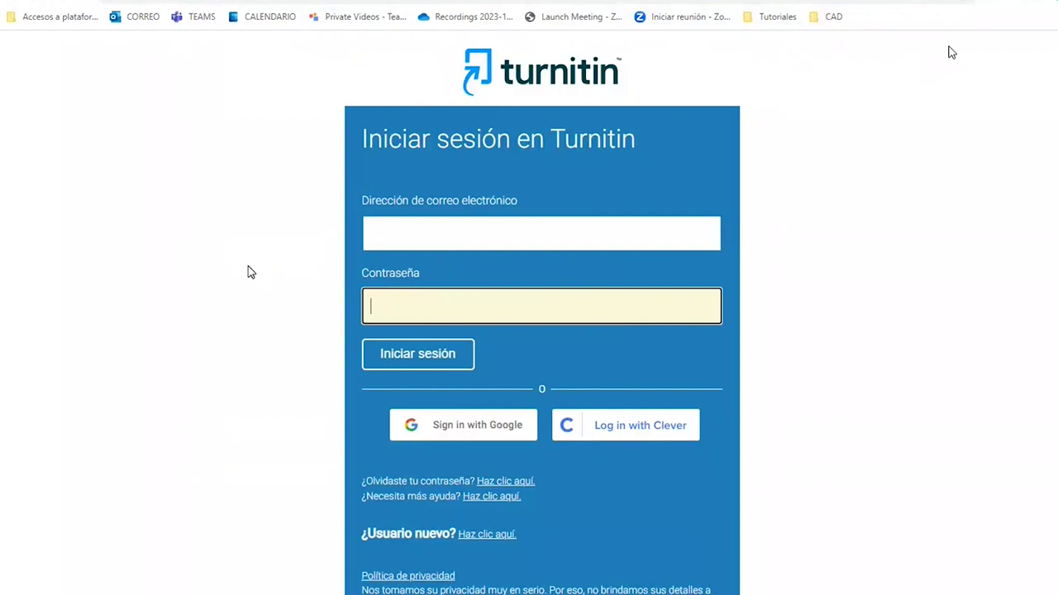
{"action": "scroll", "coordinate": [252, 272], "scroll_direction": "down", "scroll_amount": 1}
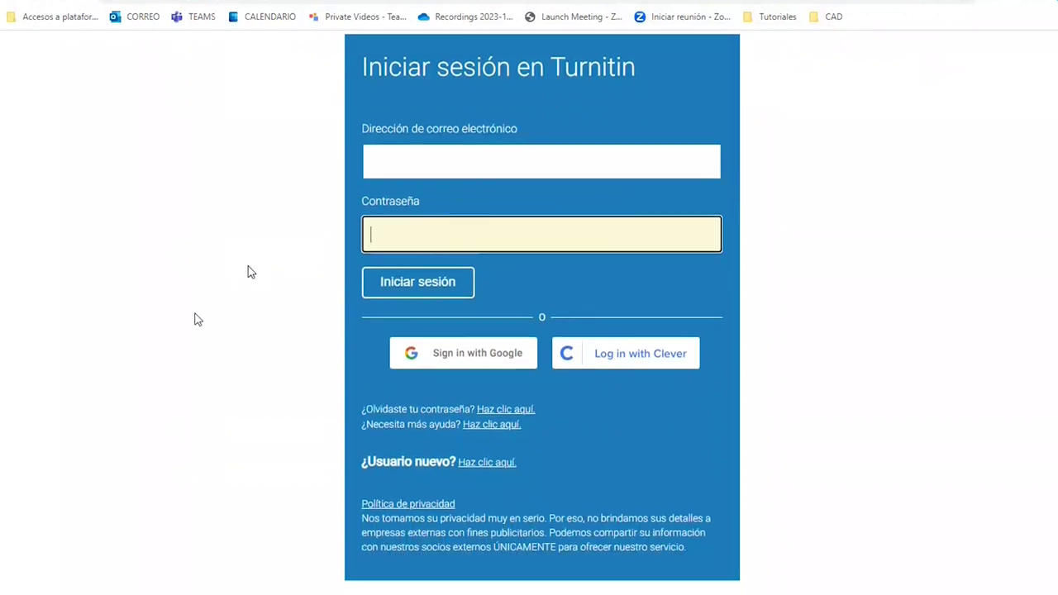
{"action": "left_click_drag", "start_coordinate": [365, 409], "coordinate": [446, 409]}
{"action": "left_click", "coordinate": [493, 410]}
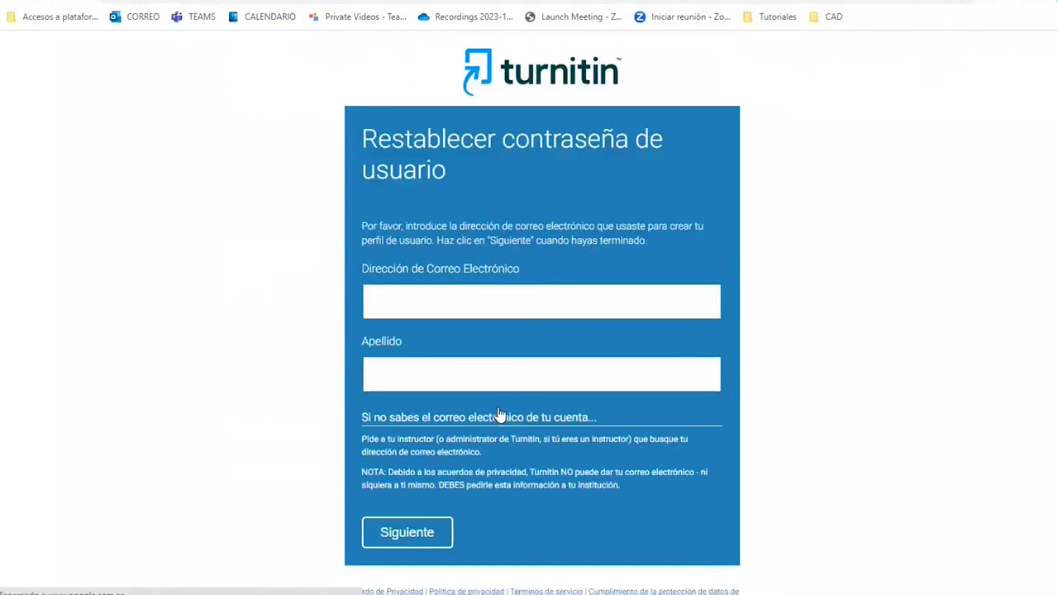
Fill the reset form with the saved e-mail and the user's surname, then go back to sign-in.
{"action": "left_click", "coordinate": [435, 300]}
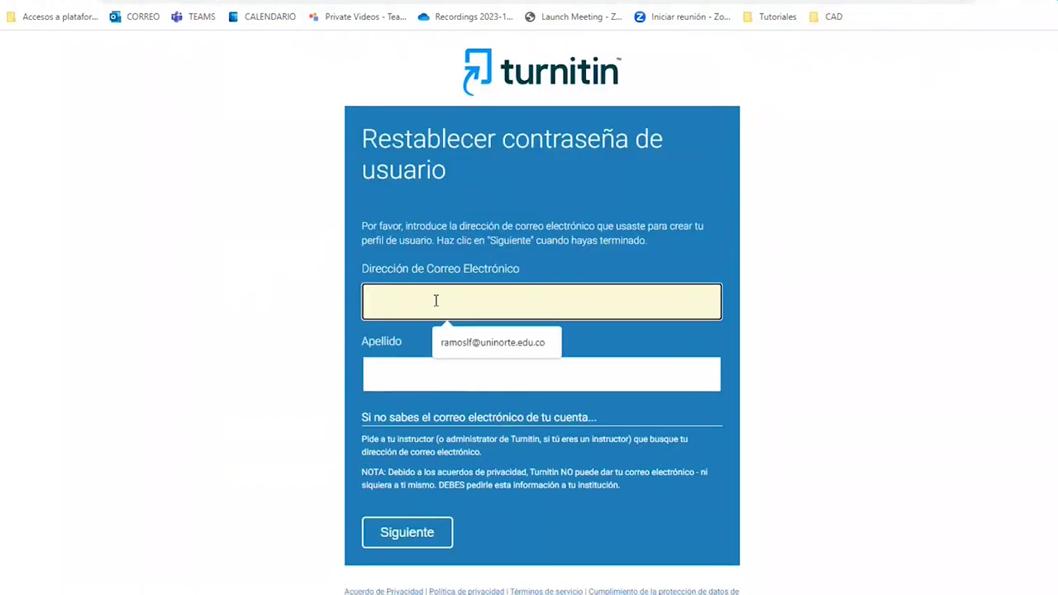
{"action": "left_click", "coordinate": [488, 342]}
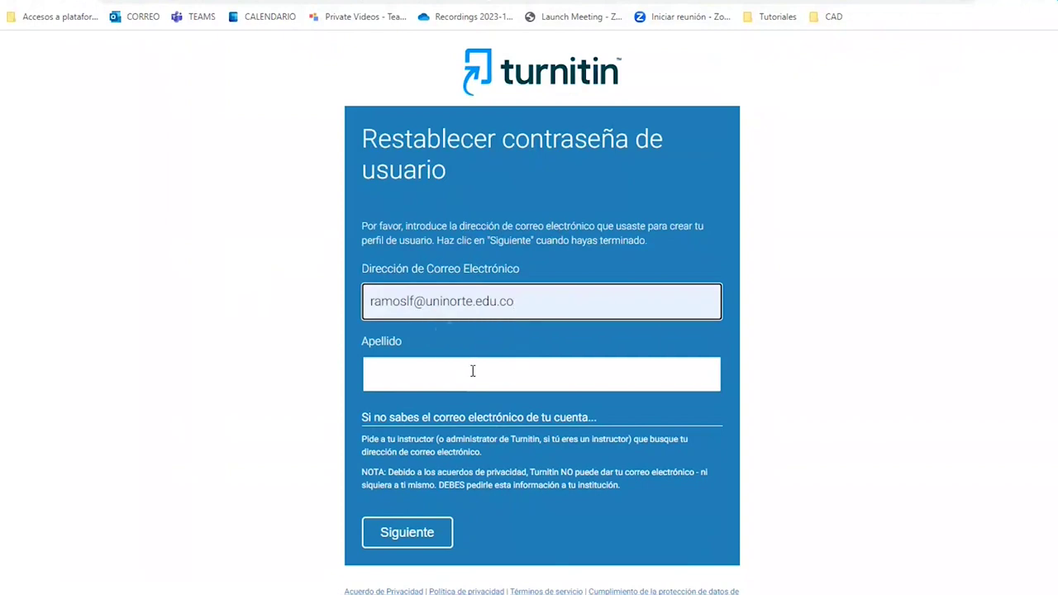
{"action": "left_click", "coordinate": [470, 372]}
{"action": "type", "text": "RA"}
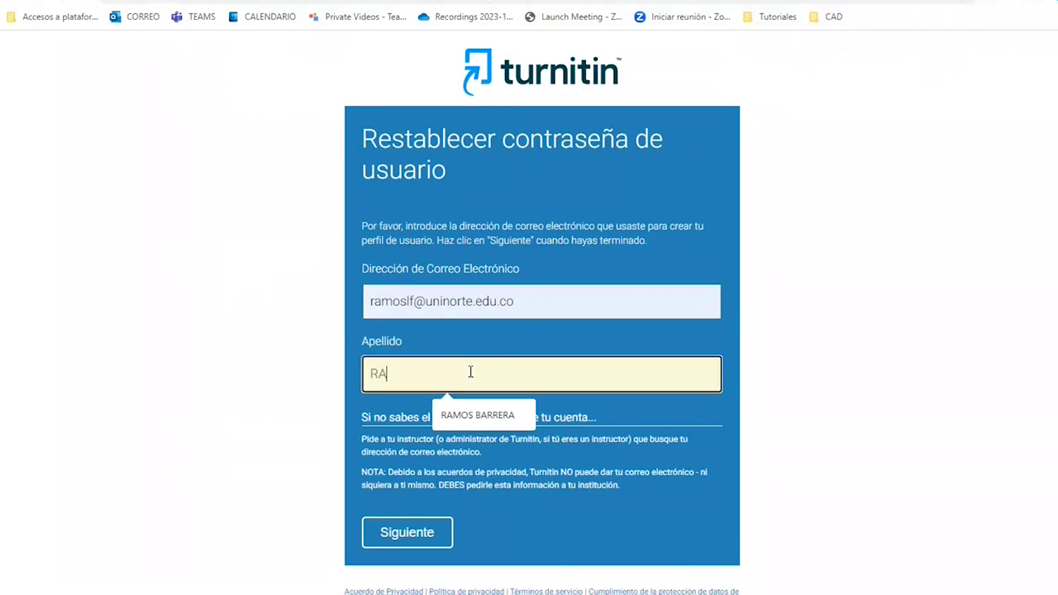
{"action": "type", "text": "MOS BARRERA"}
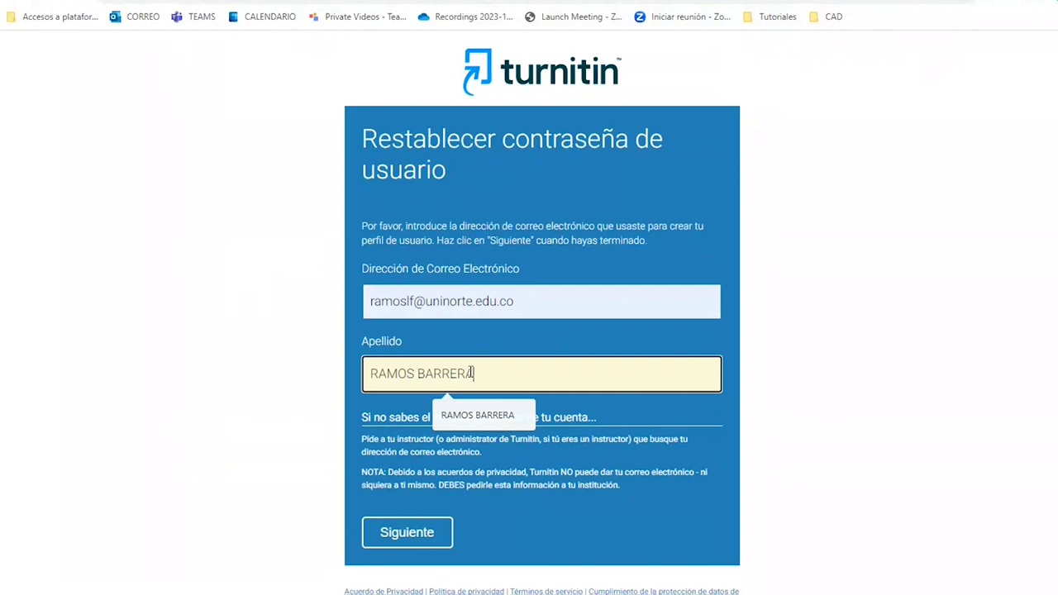
{"action": "left_click", "coordinate": [853, 317]}
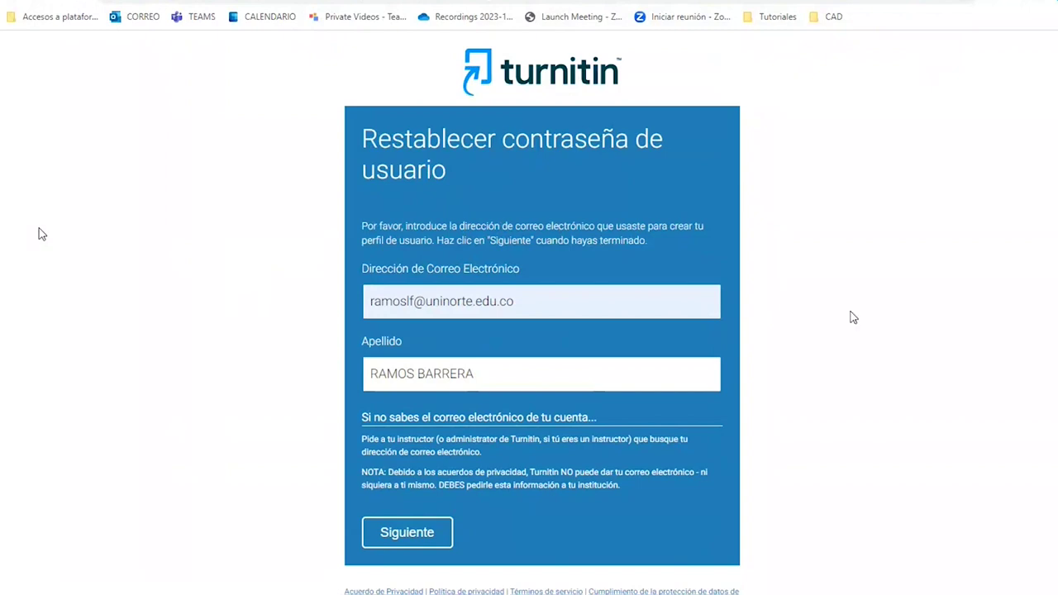
{"action": "left_click", "coordinate": [12, 3]}
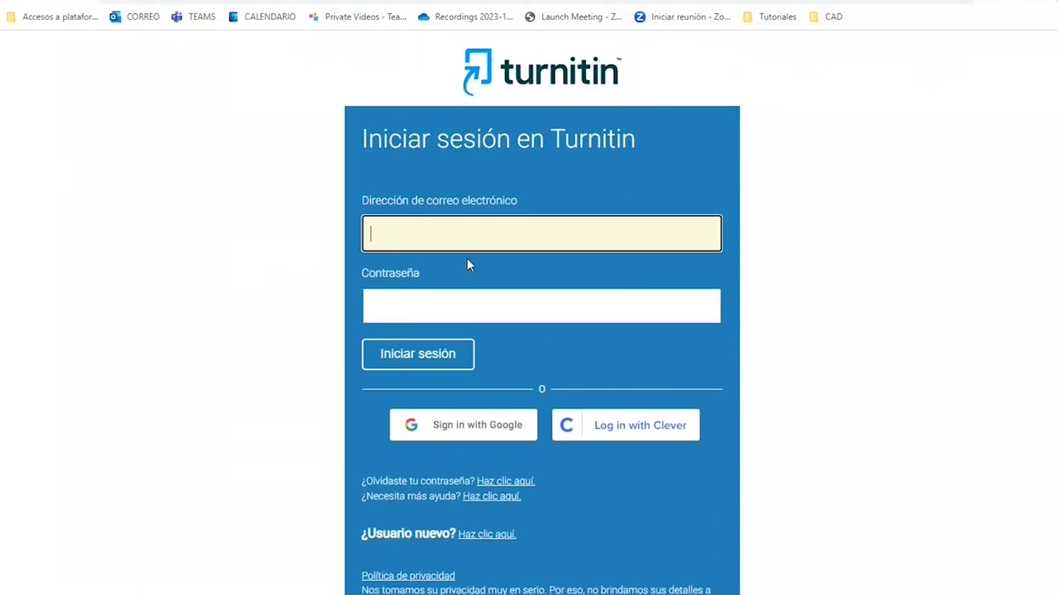
Sign in to Turnitin with the saved instructor e-mail and the account password.
{"action": "left_click", "coordinate": [427, 243]}
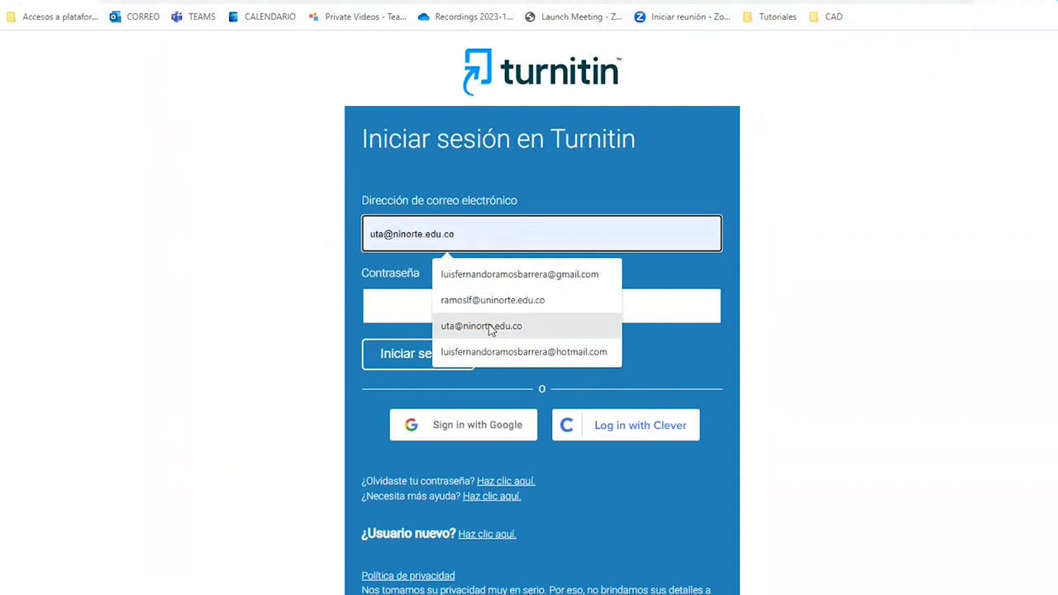
{"action": "left_click", "coordinate": [461, 306]}
{"action": "left_click", "coordinate": [452, 301]}
{"action": "type", "text": "•••••••"}
{"action": "key", "text": "Return"}
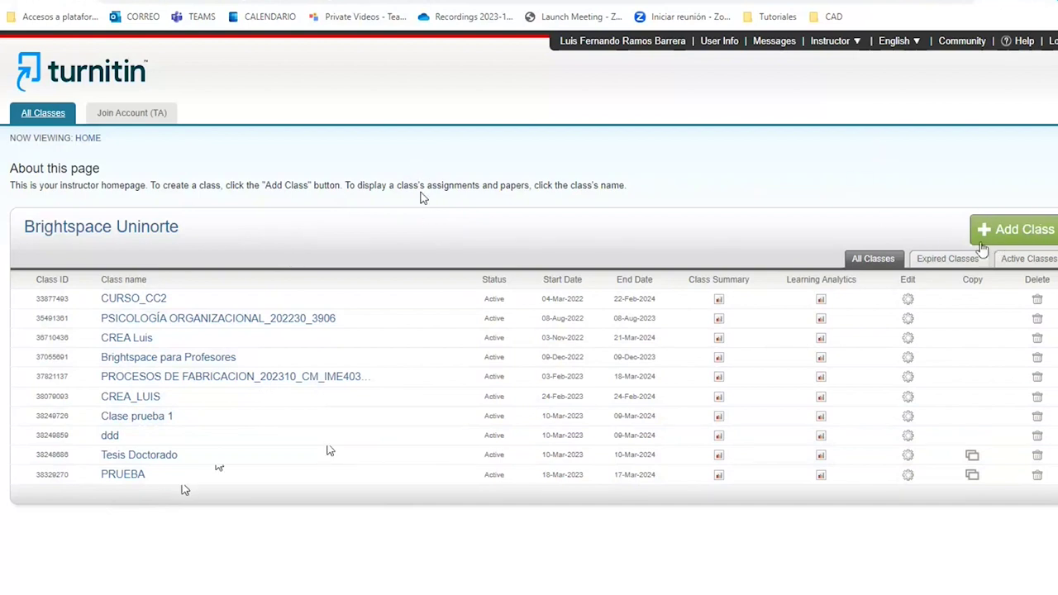
Start a new Standard class named PRUEBAS TESIS with a saved enrollment key.
{"action": "left_click", "coordinate": [1020, 232]}
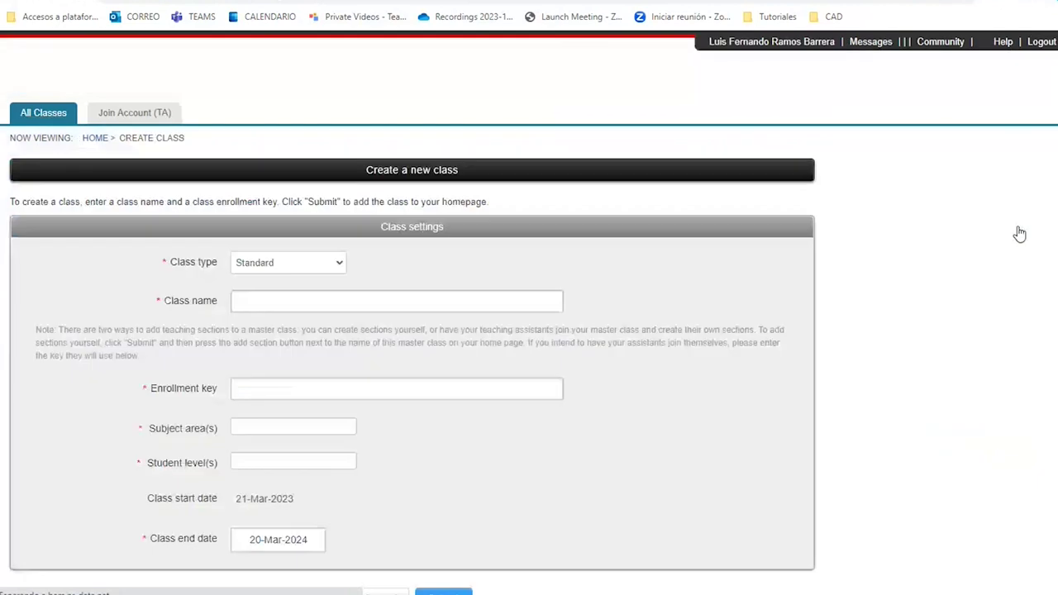
{"action": "left_click", "coordinate": [285, 263]}
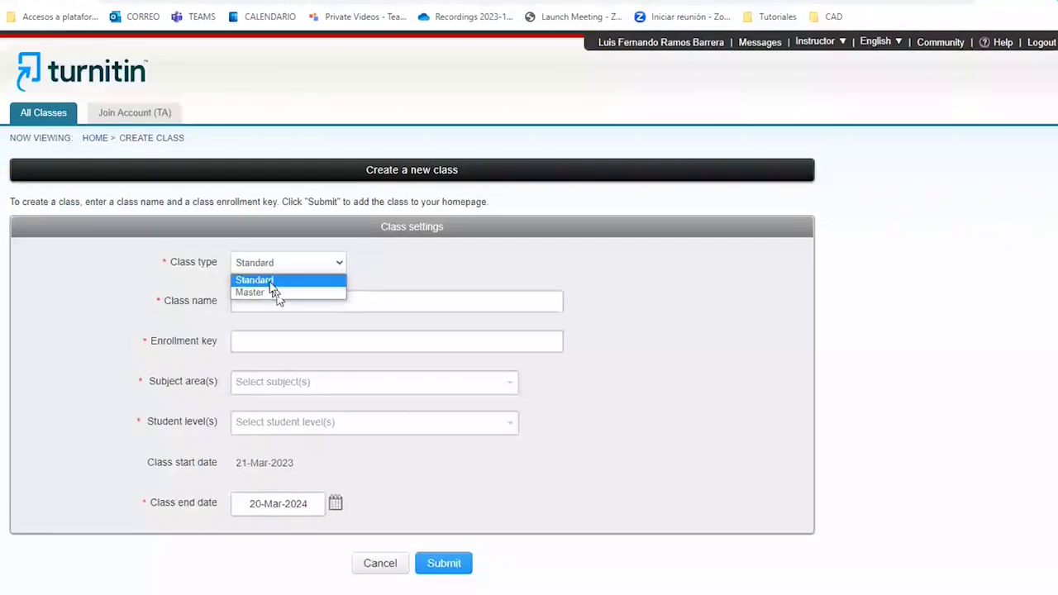
{"action": "left_click", "coordinate": [272, 282]}
{"action": "left_click", "coordinate": [277, 295]}
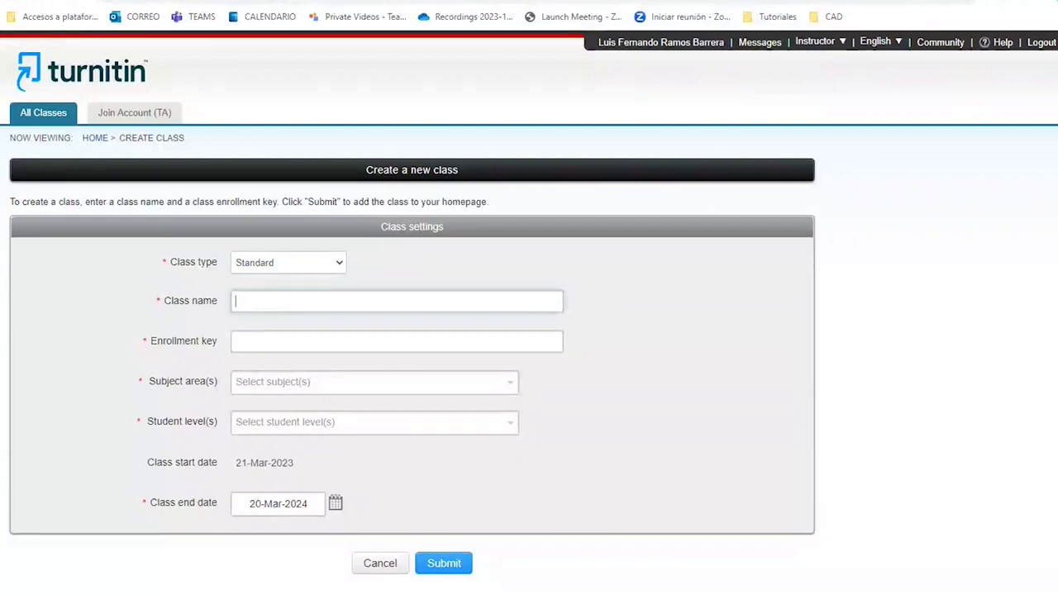
{"action": "type", "text": "PRUEAS TESIS"}
{"action": "left_click", "coordinate": [271, 345]}
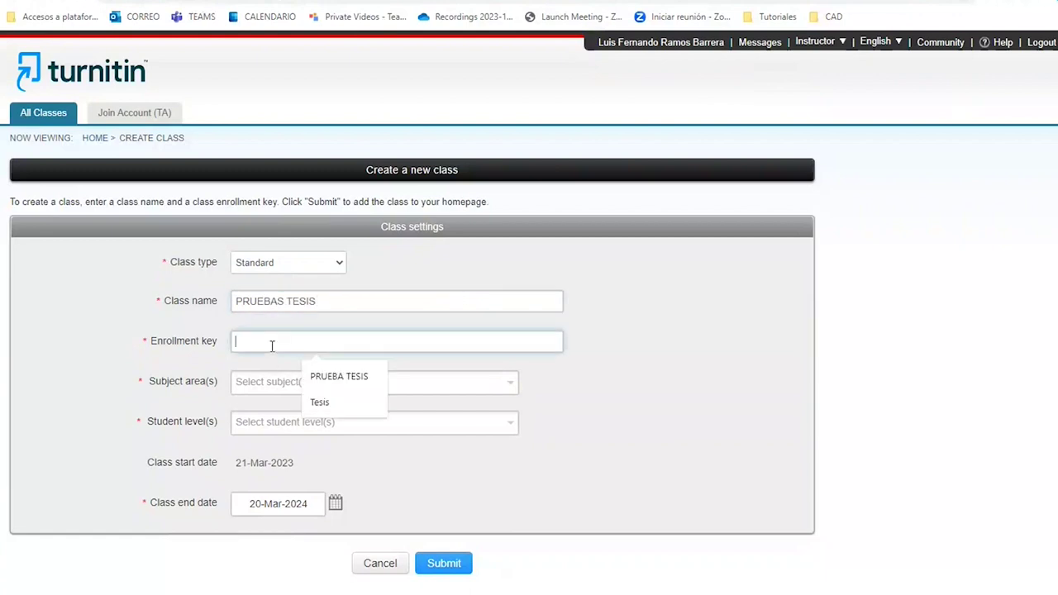
{"action": "left_click", "coordinate": [314, 377]}
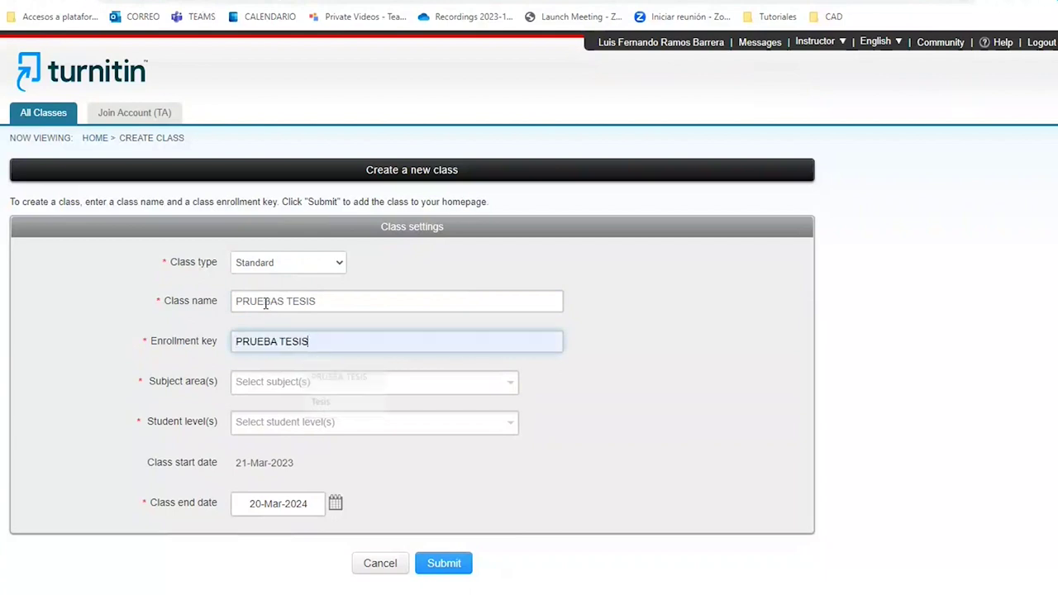
Set subject Computer Science/Programming, Graduate level and end date 21-Mar-2024, then submit the class.
{"action": "left_click", "coordinate": [253, 386]}
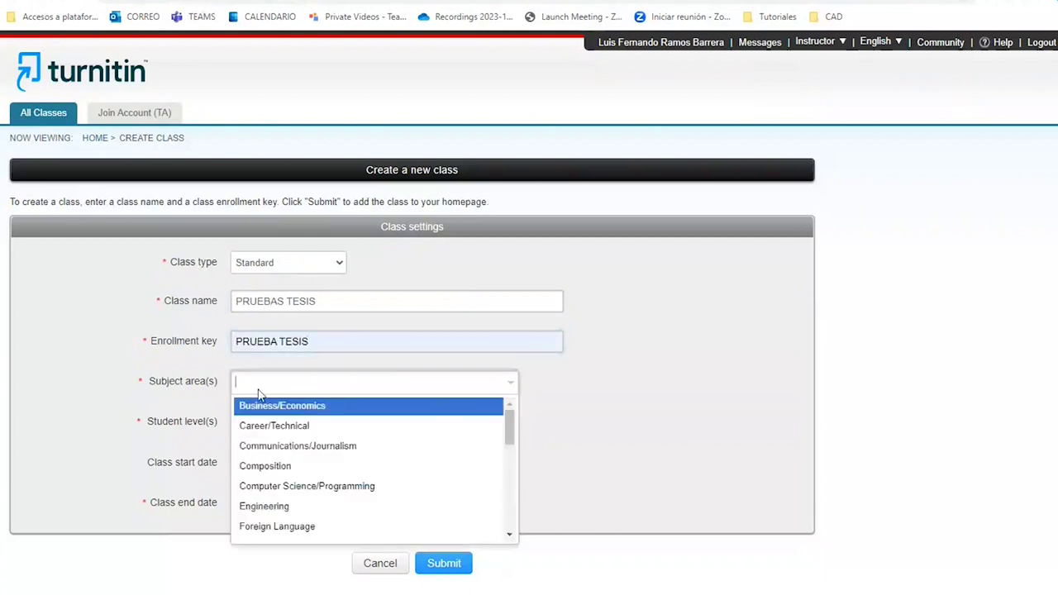
{"action": "scroll", "coordinate": [512, 421], "scroll_direction": "down", "scroll_amount": 1}
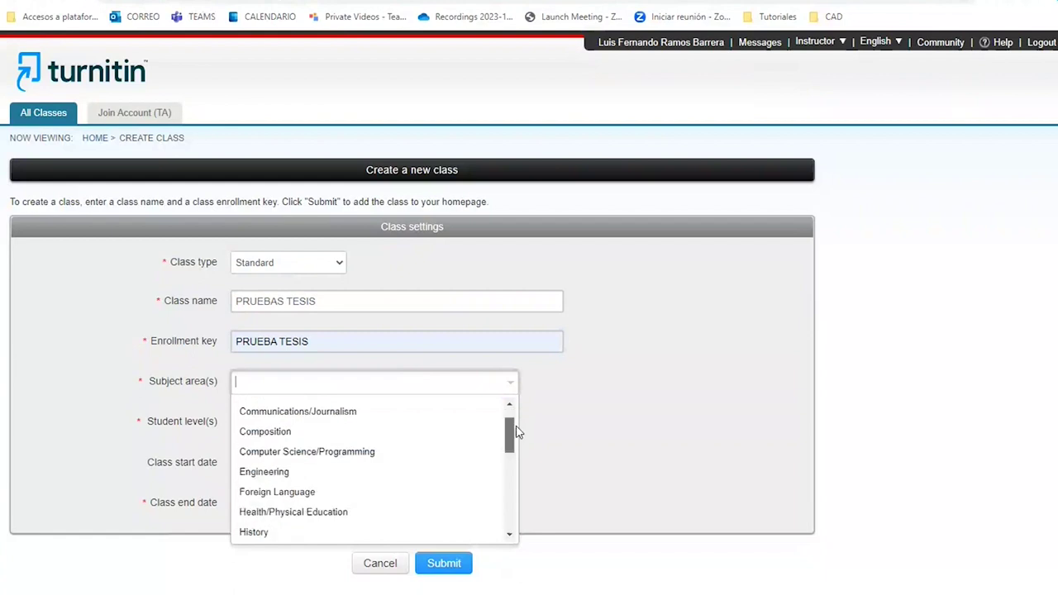
{"action": "scroll", "coordinate": [515, 420], "scroll_direction": "up", "scroll_amount": 1}
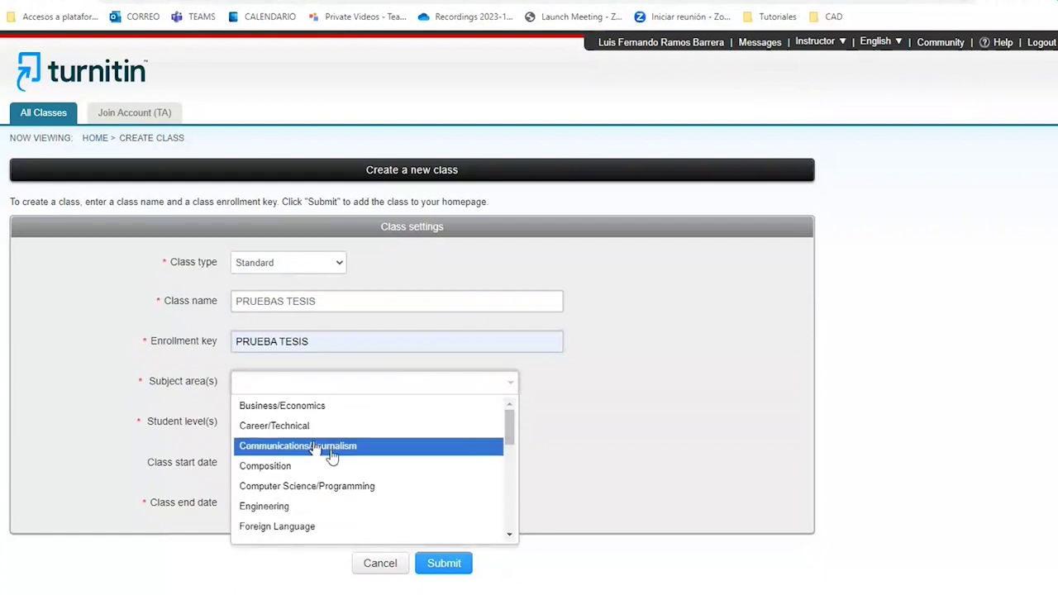
{"action": "left_click", "coordinate": [303, 489]}
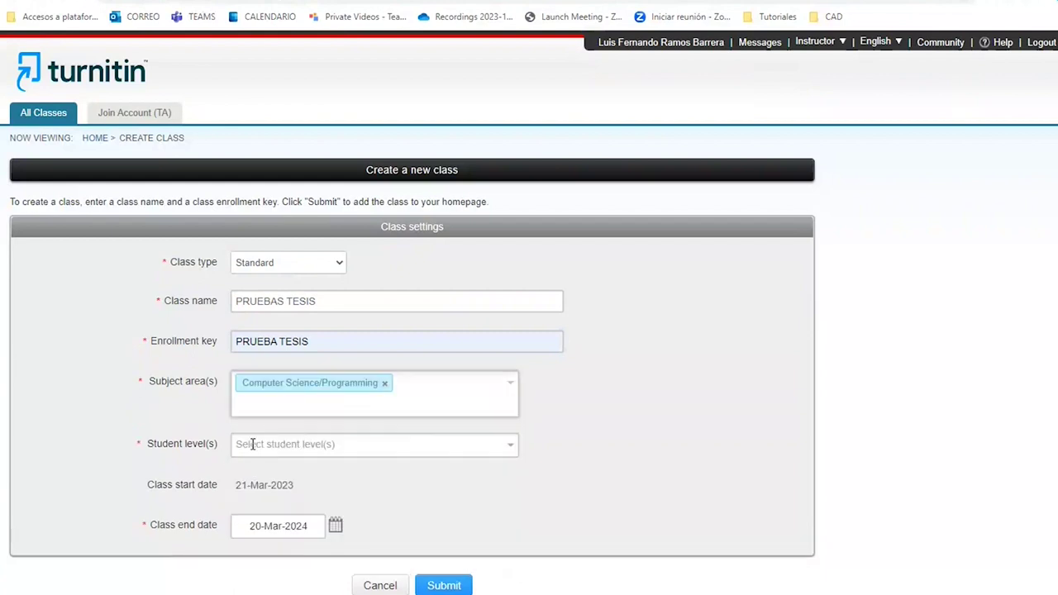
{"action": "left_click", "coordinate": [252, 443]}
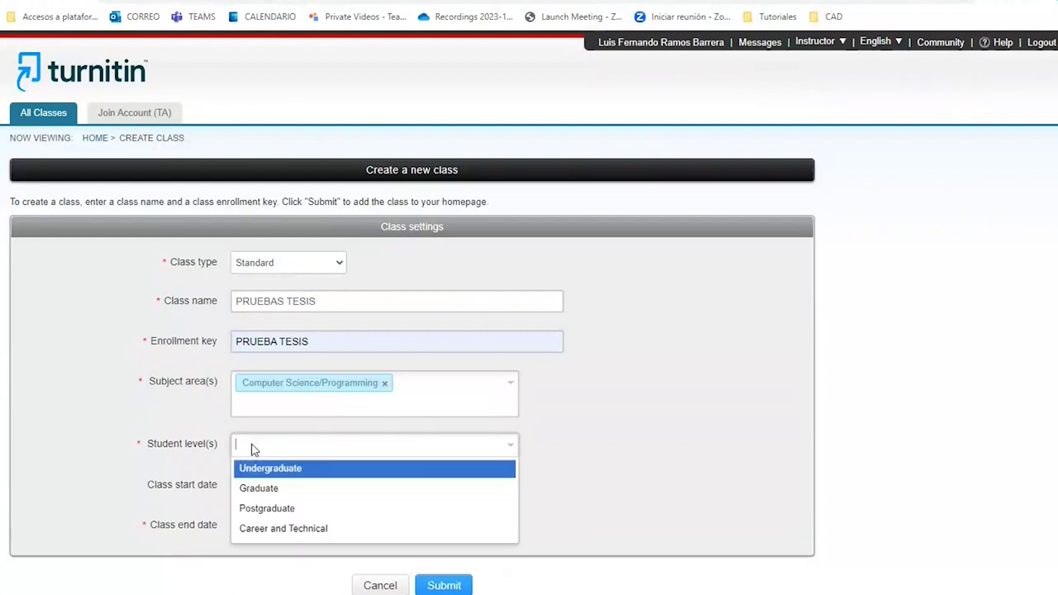
{"action": "left_click", "coordinate": [271, 489]}
{"action": "scroll", "coordinate": [117, 429], "scroll_direction": "down", "scroll_amount": 2}
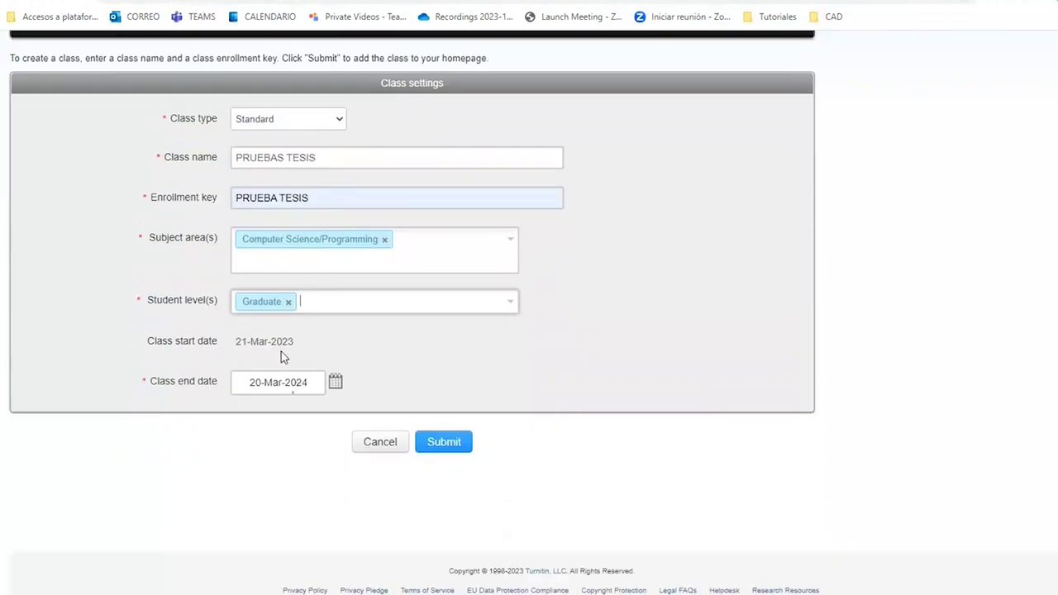
{"action": "left_click", "coordinate": [295, 384]}
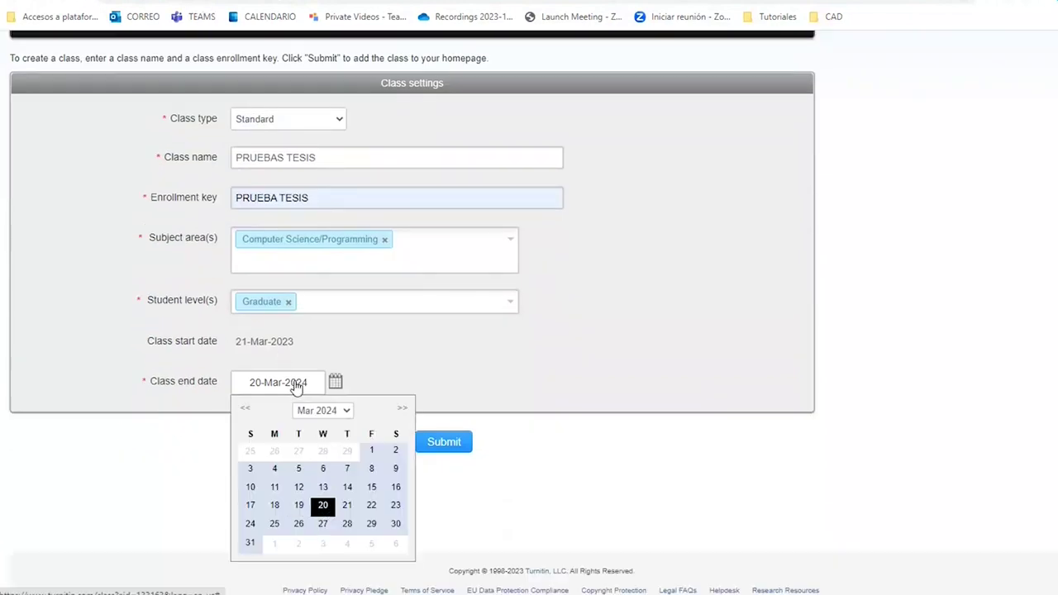
{"action": "left_click", "coordinate": [347, 506]}
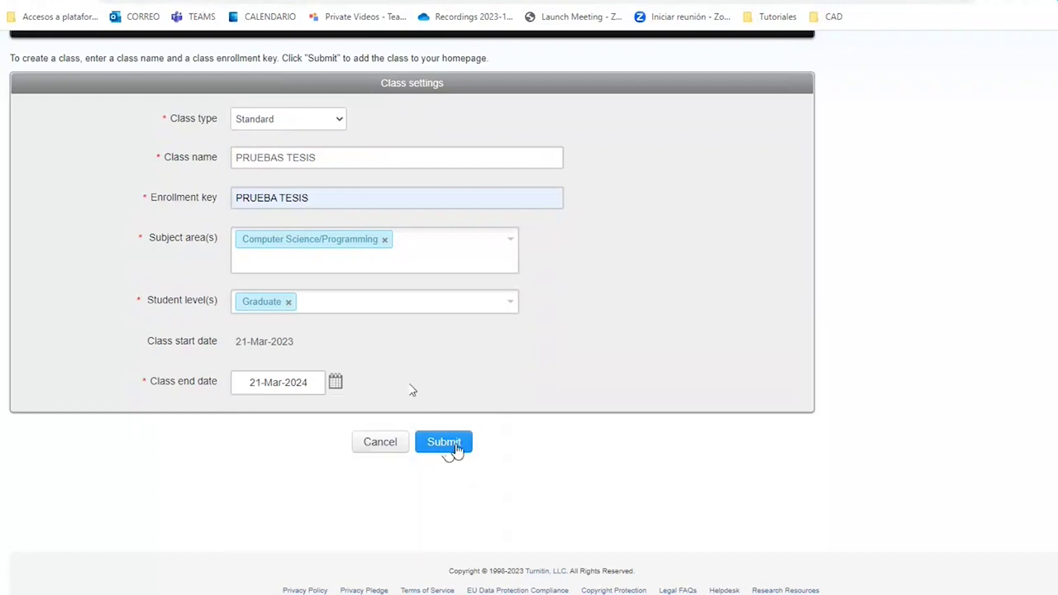
{"action": "left_click", "coordinate": [455, 450]}
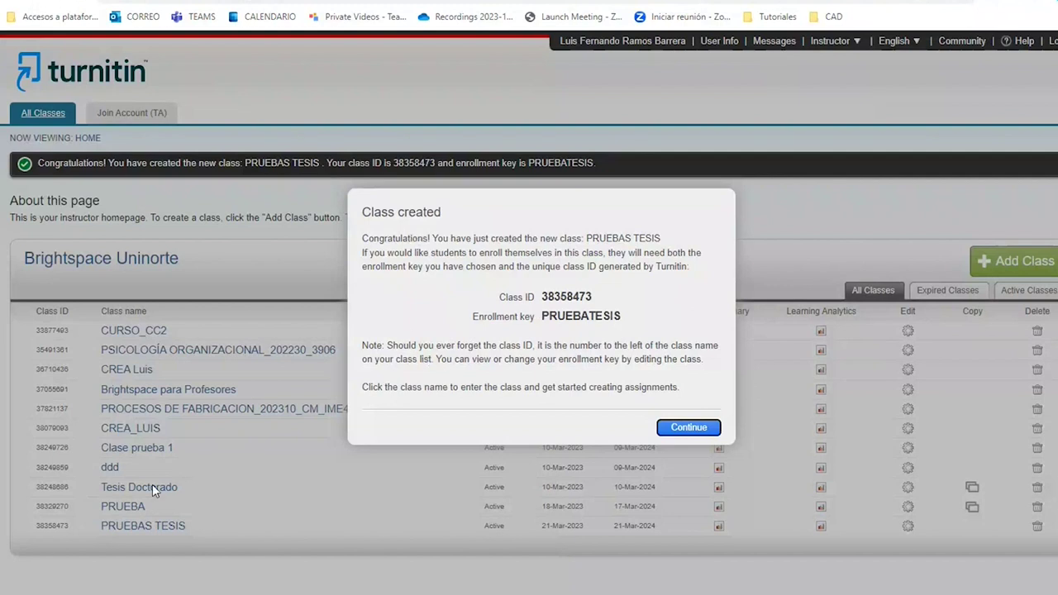
Close the class-created confirmation and open the PRUEBAS TESIS class homepage.
{"action": "left_click_drag", "start_coordinate": [542, 297], "coordinate": [593, 303]}
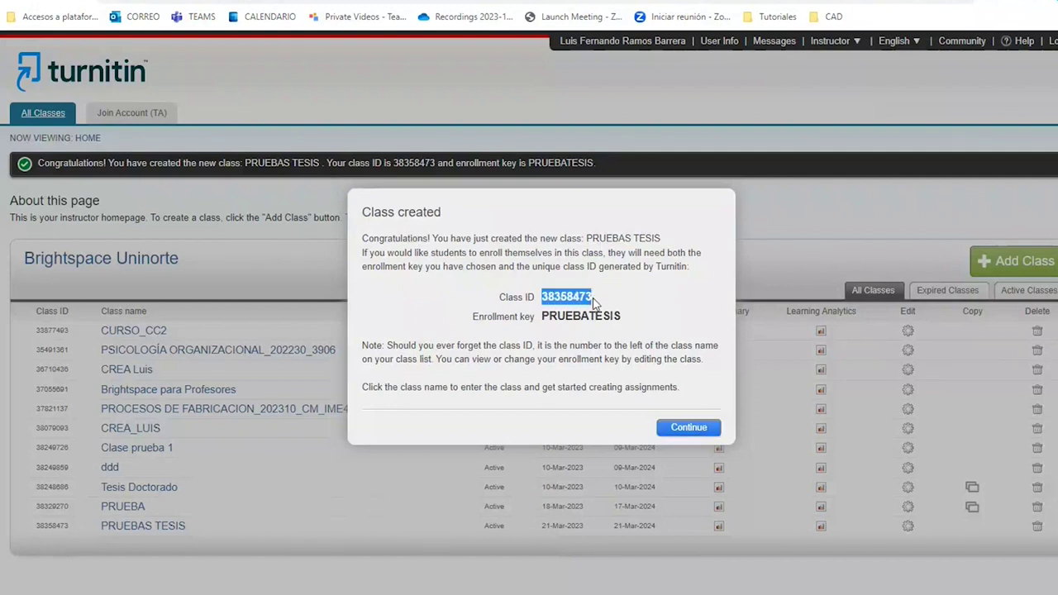
{"action": "left_click", "coordinate": [692, 429]}
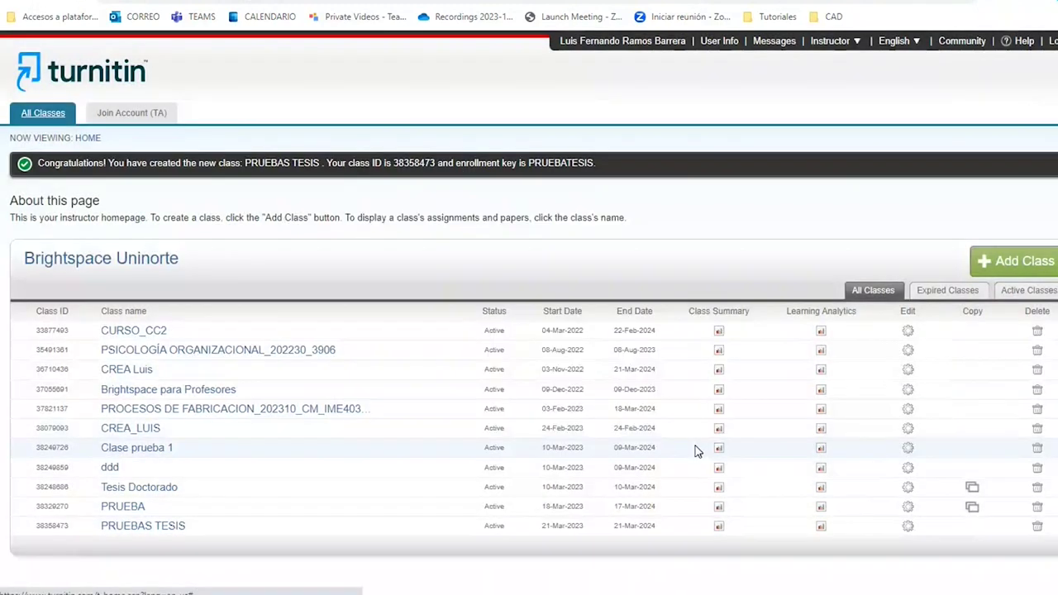
{"action": "left_click", "coordinate": [157, 528]}
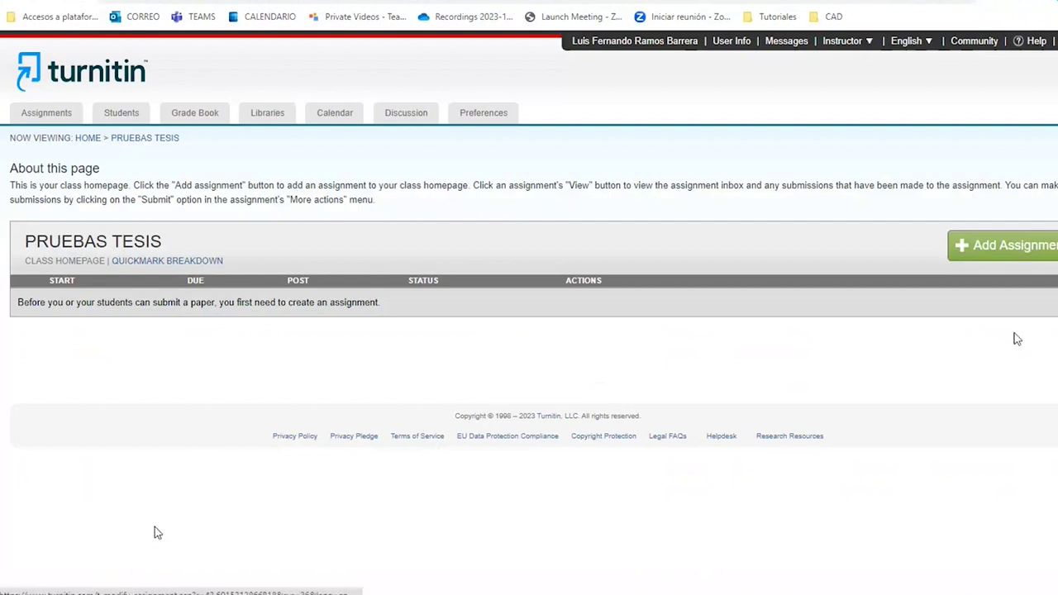
Start a new assignment titled Ensayo worth 5 points.
{"action": "left_click", "coordinate": [989, 252]}
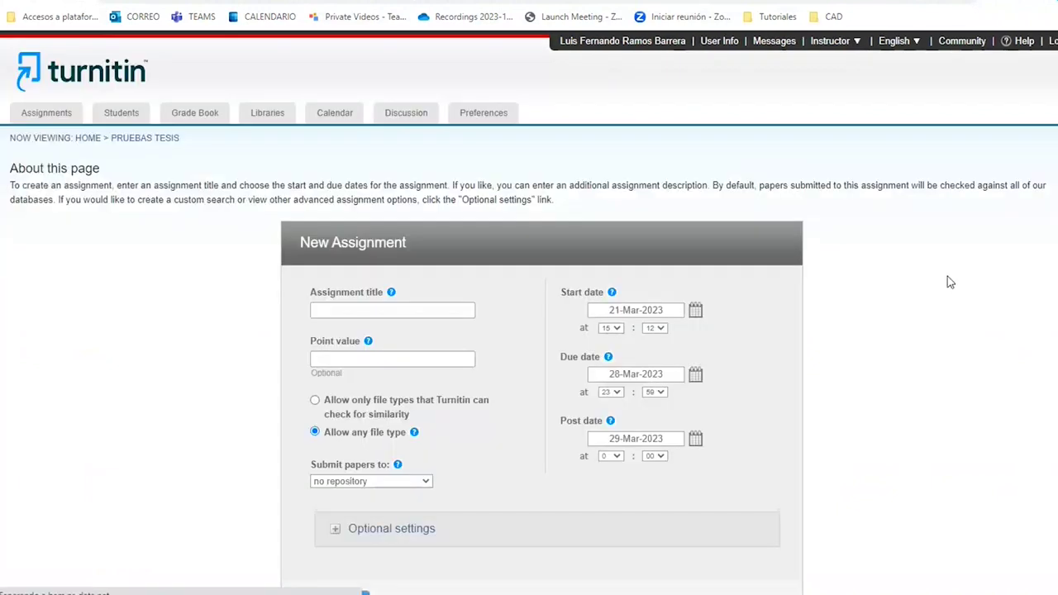
{"action": "left_click", "coordinate": [383, 311]}
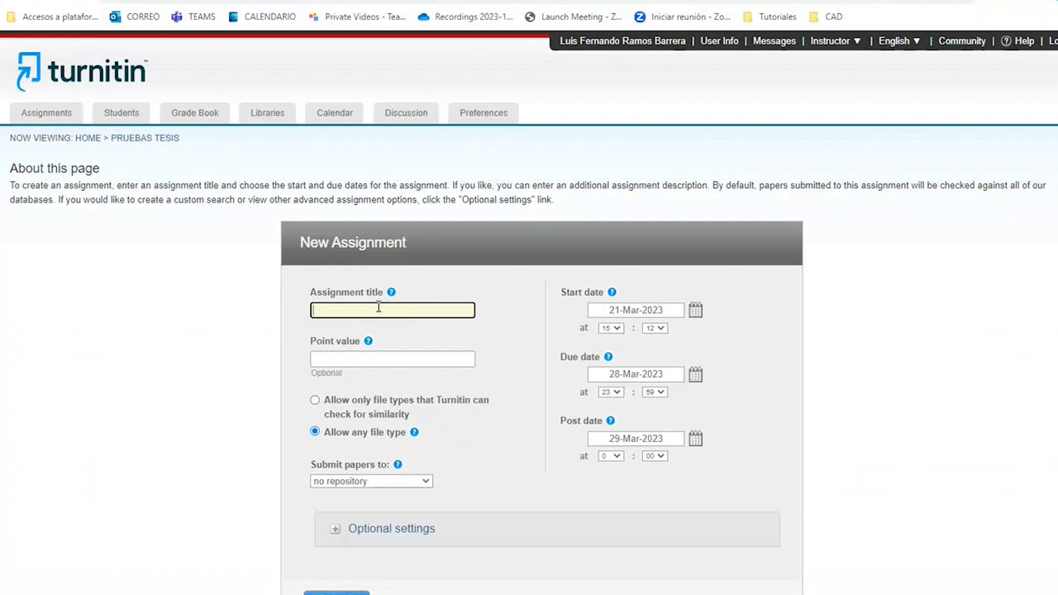
{"action": "type", "text": "eN"}
{"action": "left_click", "coordinate": [340, 359]}
{"action": "type", "text": "5"}
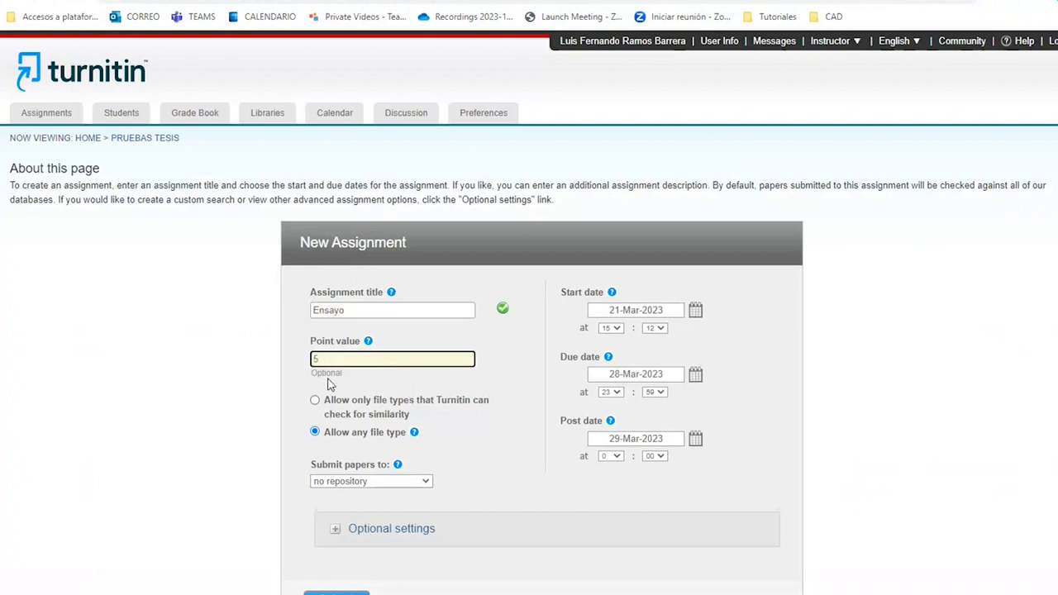
Set submitted papers to be stored in no repository.
{"action": "scroll", "coordinate": [232, 354], "scroll_direction": "down", "scroll_amount": 2}
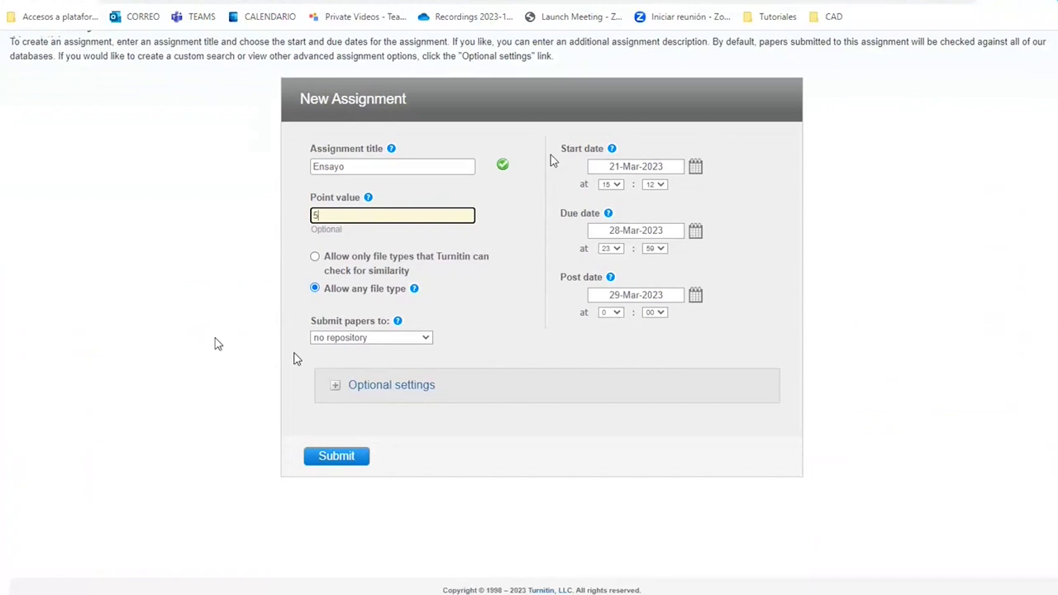
{"action": "left_click", "coordinate": [391, 338]}
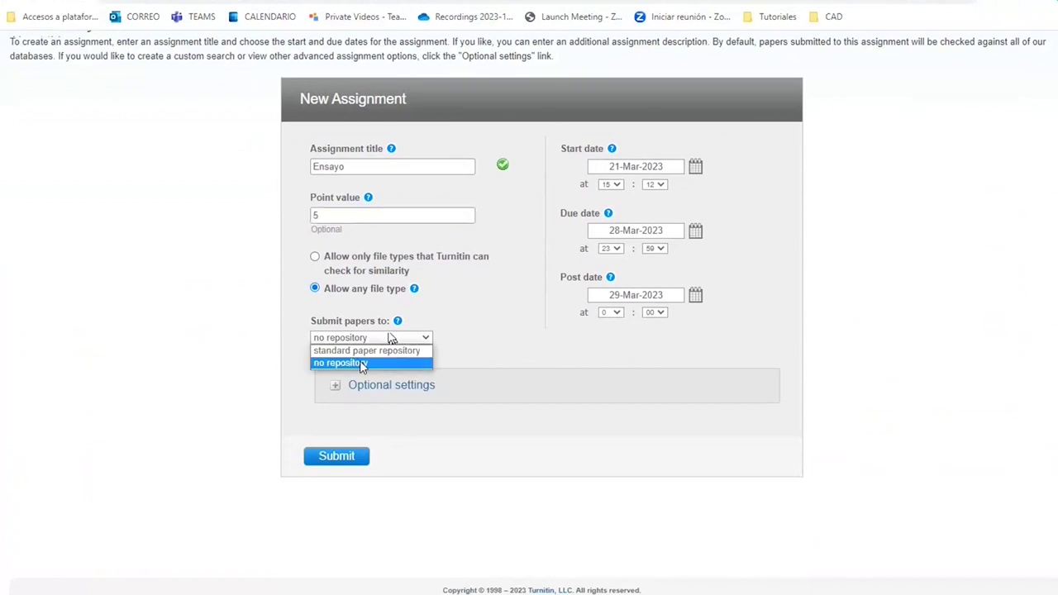
{"action": "key", "text": "Up"}
{"action": "left_click", "coordinate": [357, 364]}
{"action": "scroll", "coordinate": [212, 367], "scroll_direction": "down", "scroll_amount": 1}
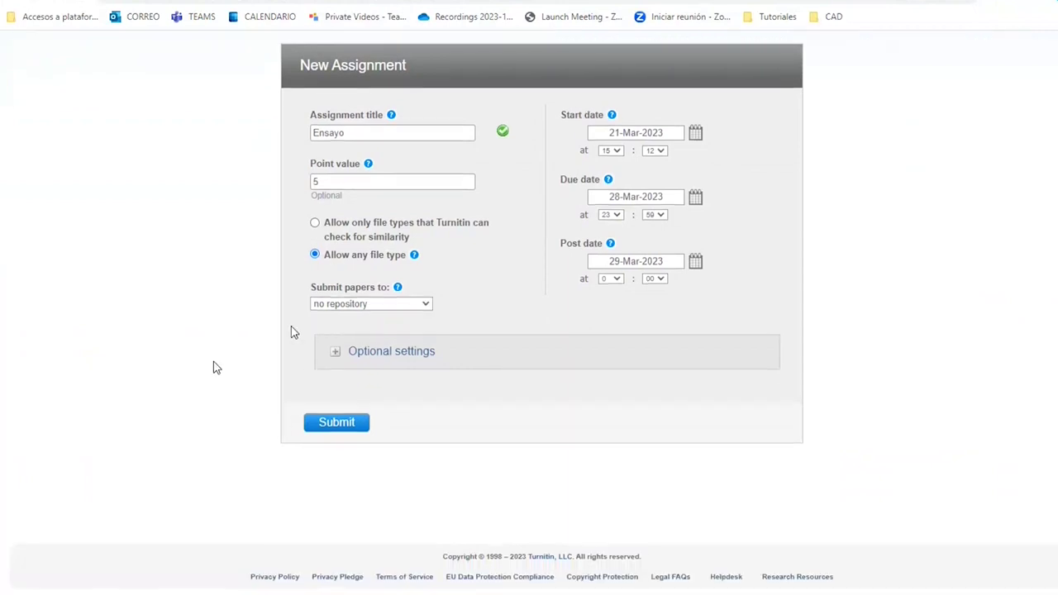
Review and collapse the optional settings, then submit the Ensayo assignment.
{"action": "left_click", "coordinate": [338, 352]}
{"action": "scroll", "coordinate": [326, 348], "scroll_direction": "down", "scroll_amount": 3}
{"action": "scroll", "coordinate": [388, 318], "scroll_direction": "down", "scroll_amount": 3}
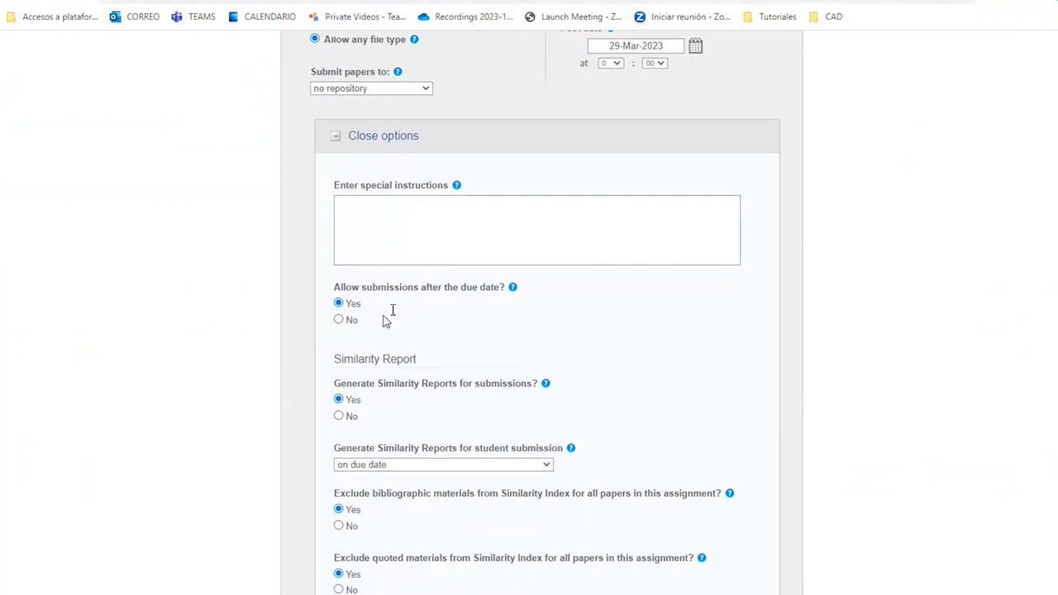
{"action": "scroll", "coordinate": [388, 324], "scroll_direction": "down", "scroll_amount": 3}
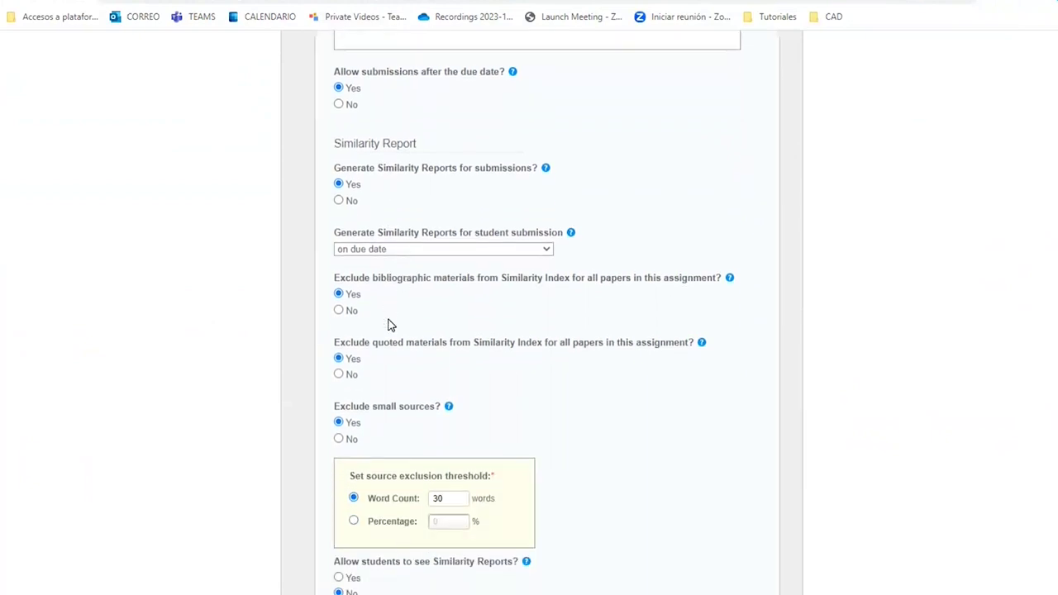
{"action": "scroll", "coordinate": [390, 324], "scroll_direction": "down", "scroll_amount": 6}
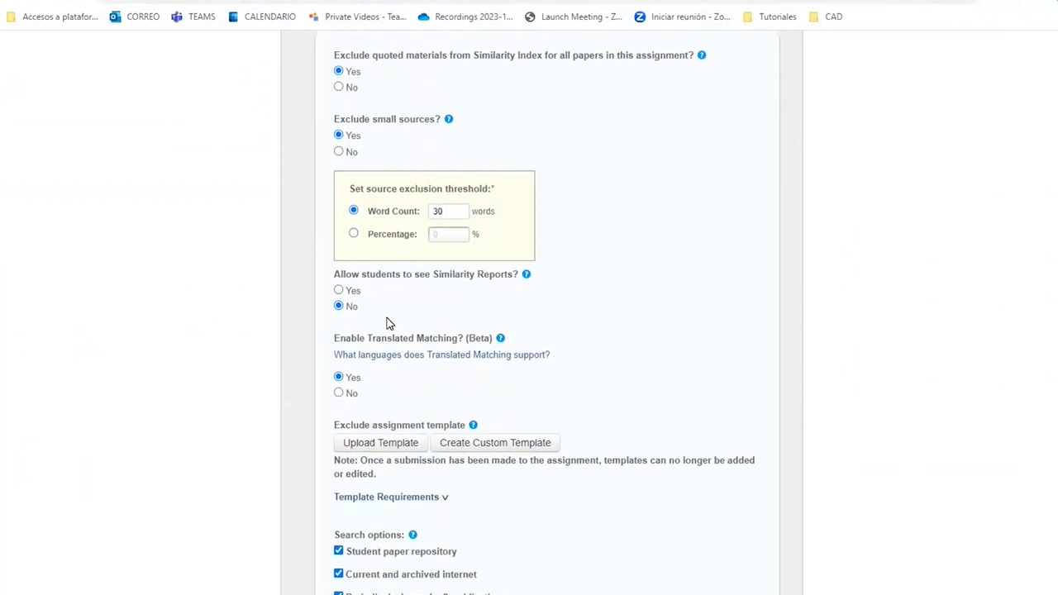
{"action": "scroll", "coordinate": [387, 322], "scroll_direction": "down", "scroll_amount": 5}
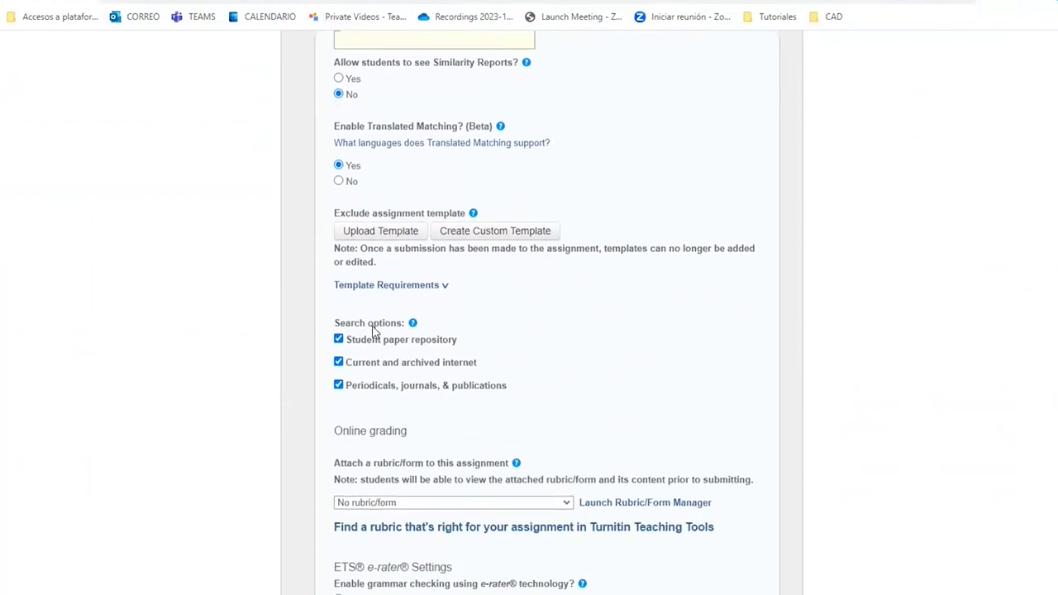
{"action": "scroll", "coordinate": [374, 331], "scroll_direction": "down", "scroll_amount": 2}
{"action": "scroll", "coordinate": [372, 331], "scroll_direction": "down", "scroll_amount": 6}
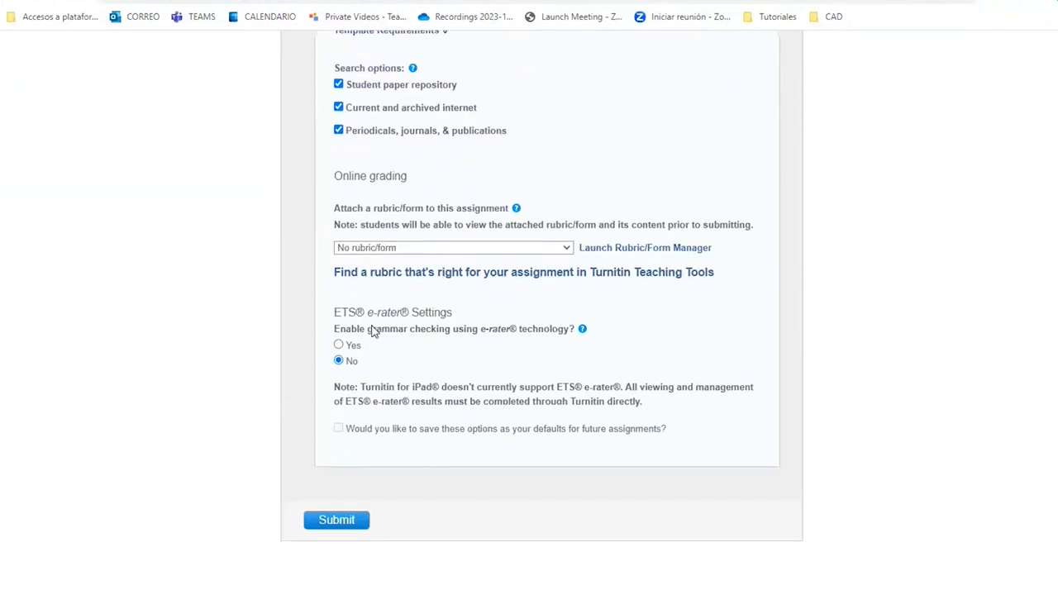
{"action": "scroll", "coordinate": [372, 331], "scroll_direction": "up", "scroll_amount": 15}
{"action": "scroll", "coordinate": [371, 329], "scroll_direction": "up", "scroll_amount": 10}
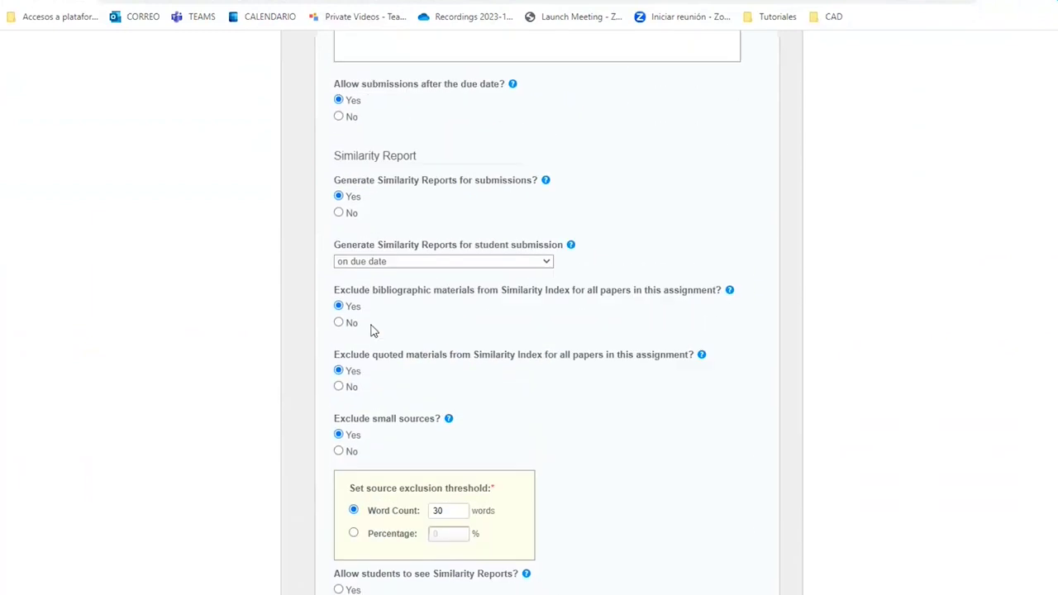
{"action": "left_click", "coordinate": [334, 221]}
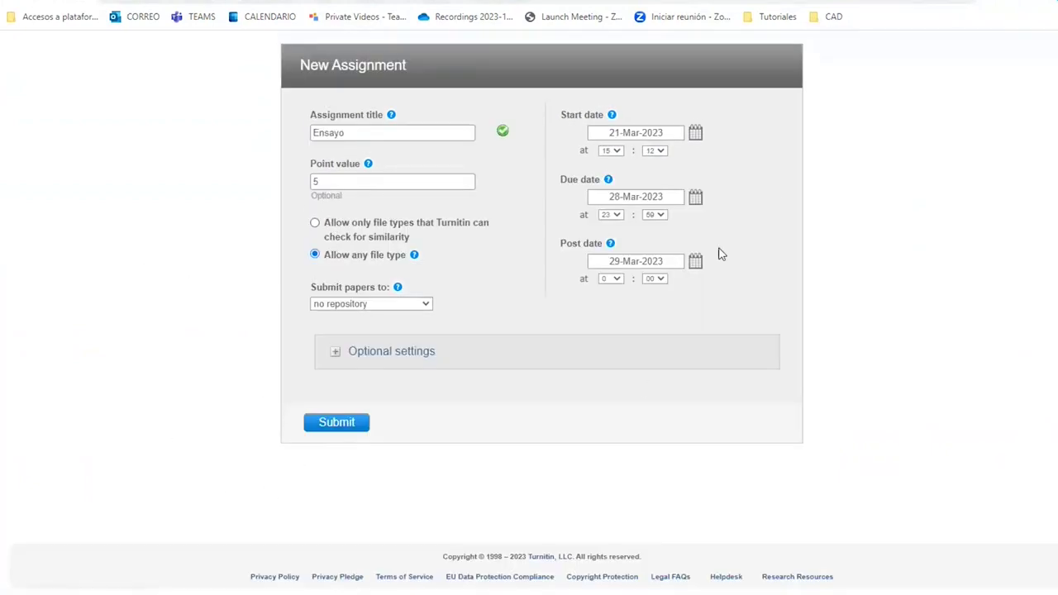
{"action": "left_click", "coordinate": [336, 424]}
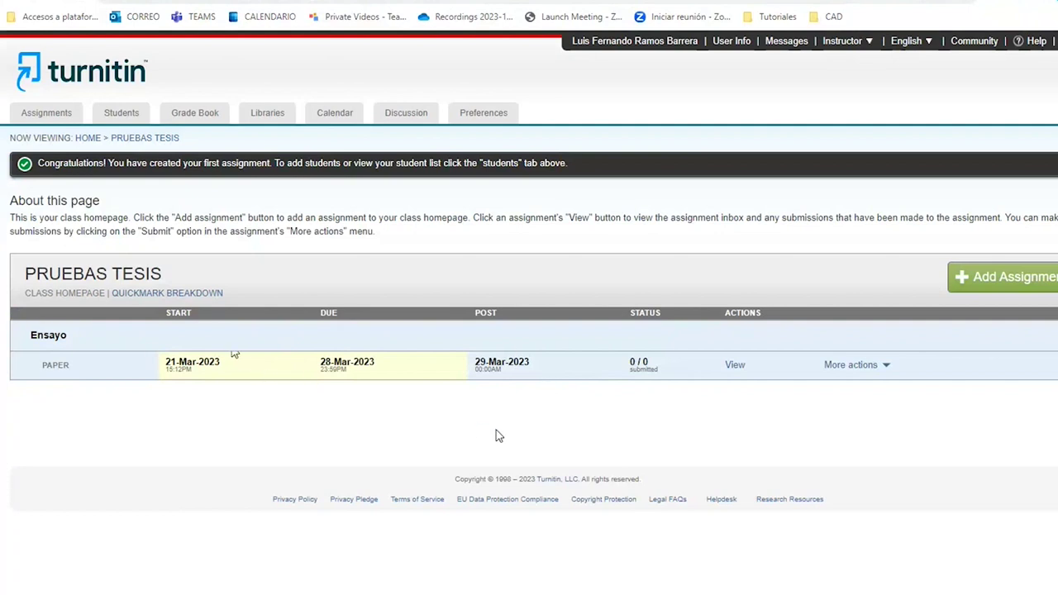
Start a paper submission for Ensayo, keeping Non-enrolled student as the author.
{"action": "left_click", "coordinate": [868, 371]}
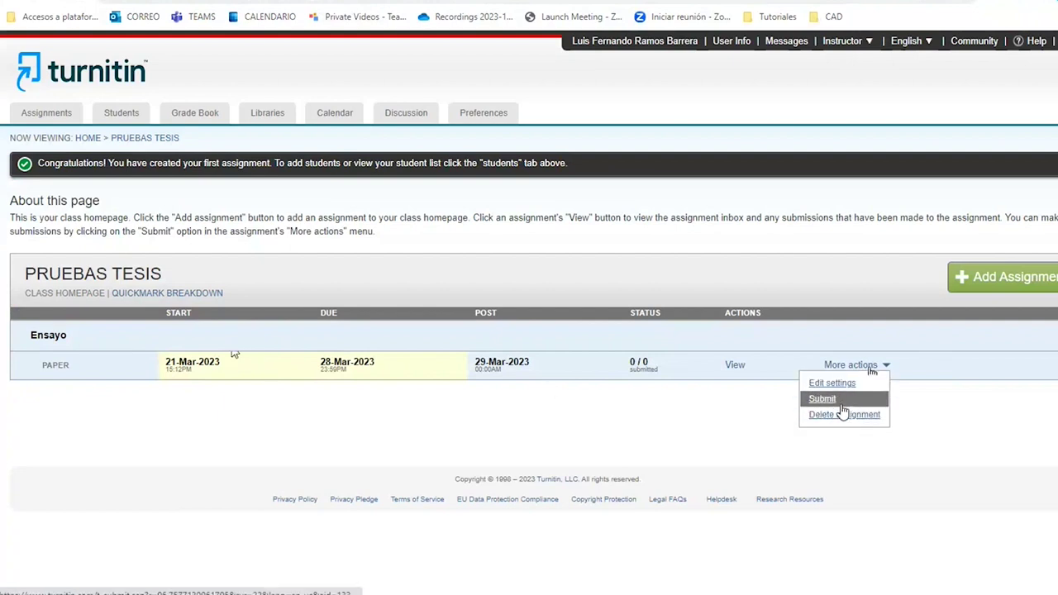
{"action": "left_click", "coordinate": [839, 402]}
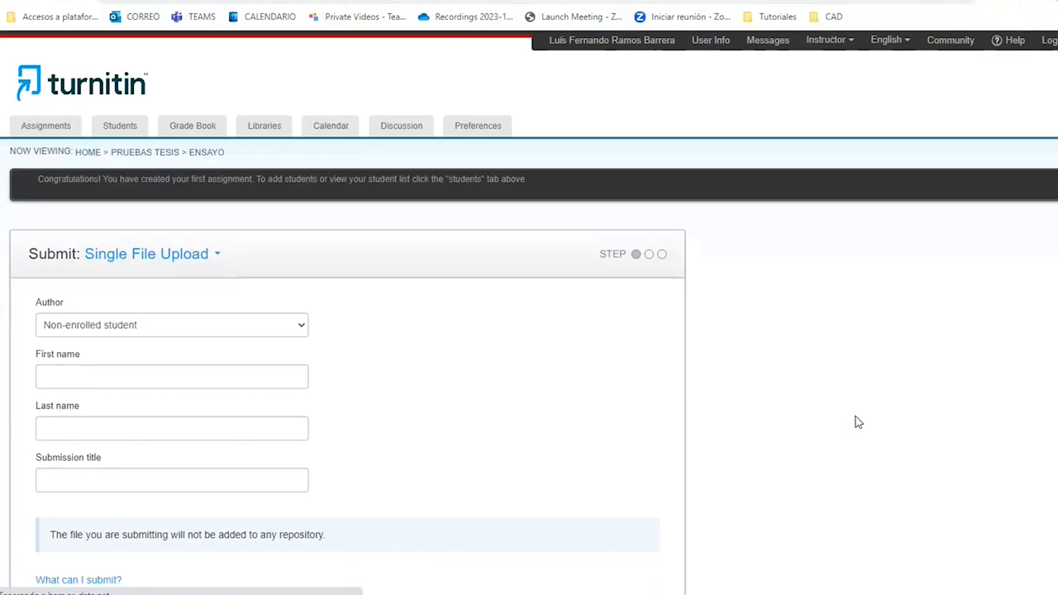
{"action": "scroll", "coordinate": [185, 338], "scroll_direction": "down", "scroll_amount": 2}
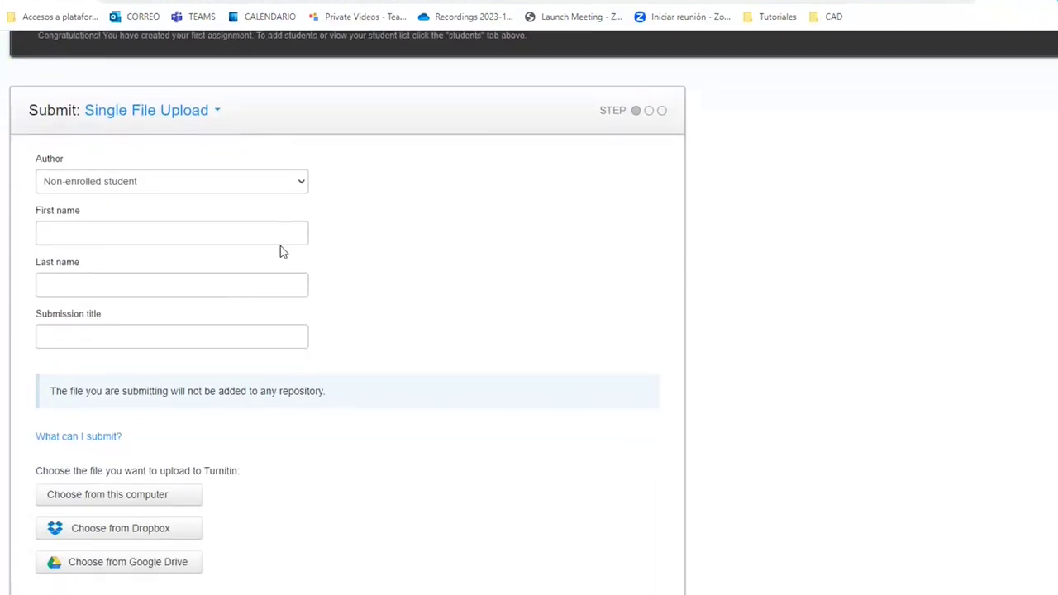
{"action": "left_click", "coordinate": [262, 186]}
{"action": "left_click", "coordinate": [261, 183]}
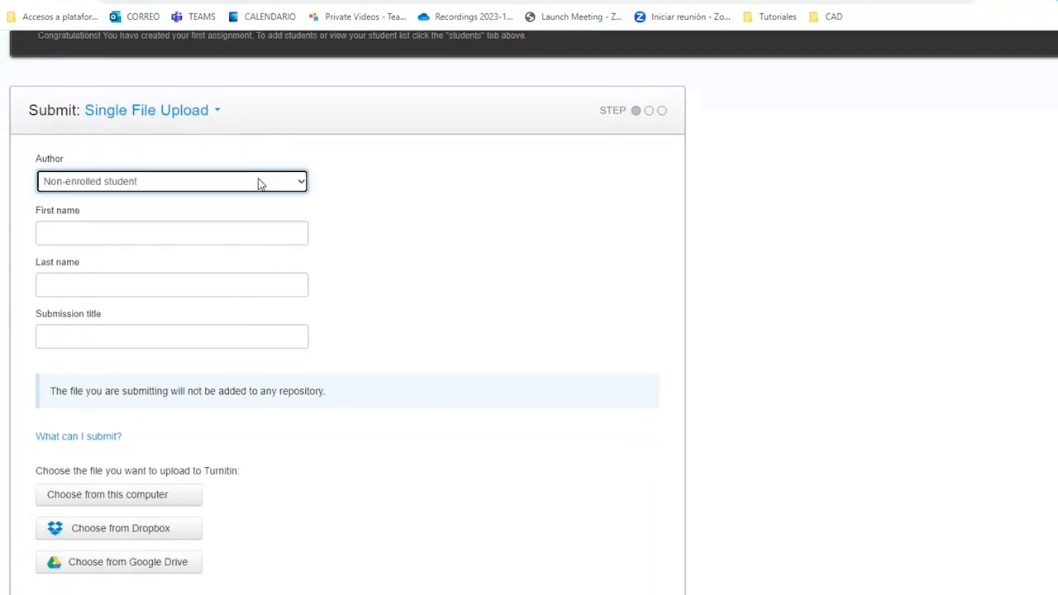
{"action": "left_click", "coordinate": [257, 184]}
{"action": "left_click", "coordinate": [255, 186]}
Enter the student's first and last name and the submission title 'Redes 5g'.
{"action": "left_click", "coordinate": [240, 233]}
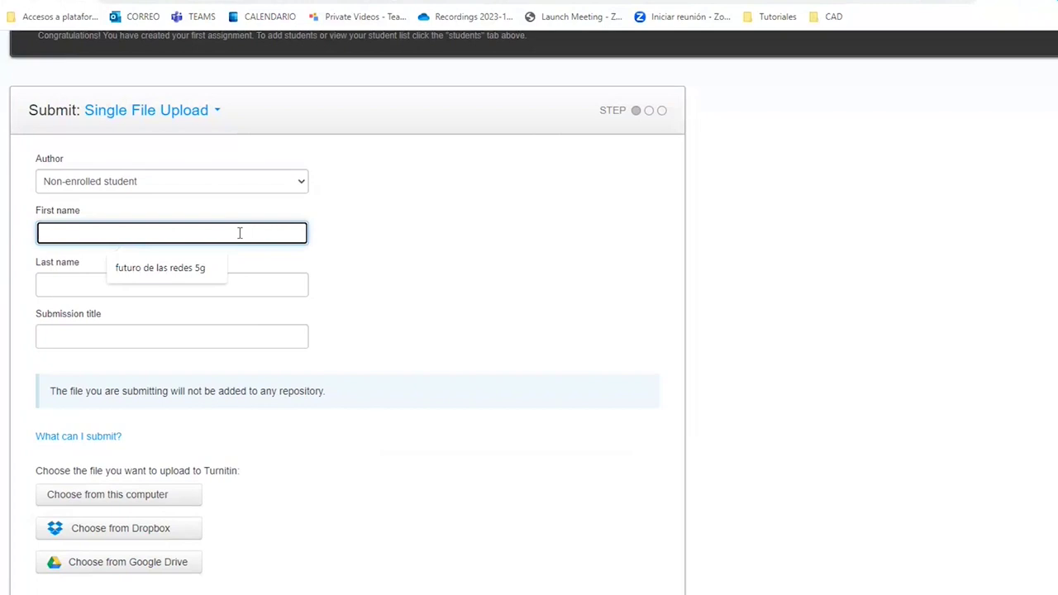
{"action": "key", "text": "Tab"}
{"action": "left_click", "coordinate": [192, 339]}
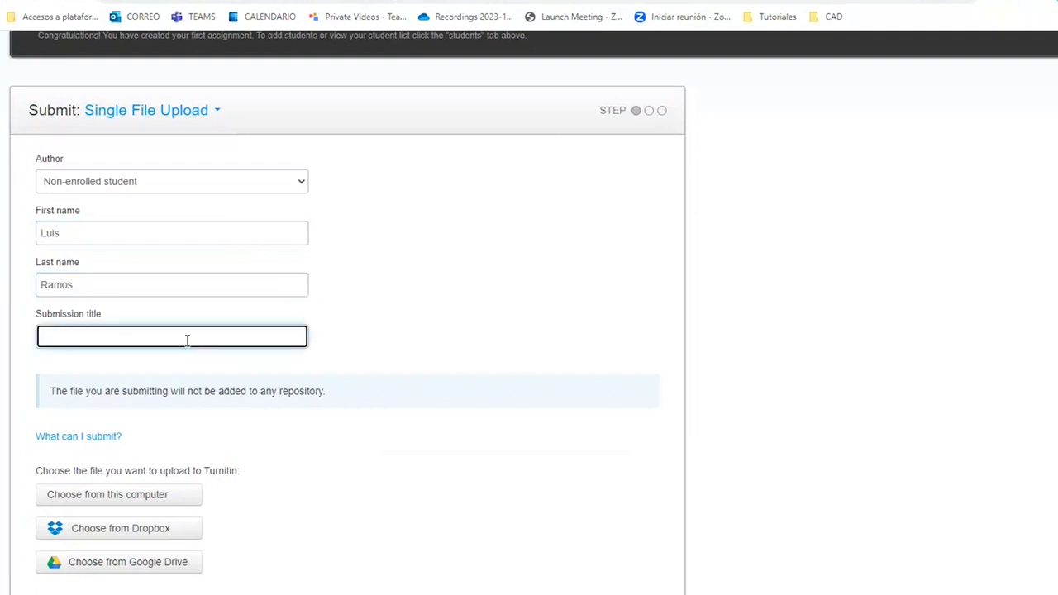
{"action": "left_click", "coordinate": [169, 236]}
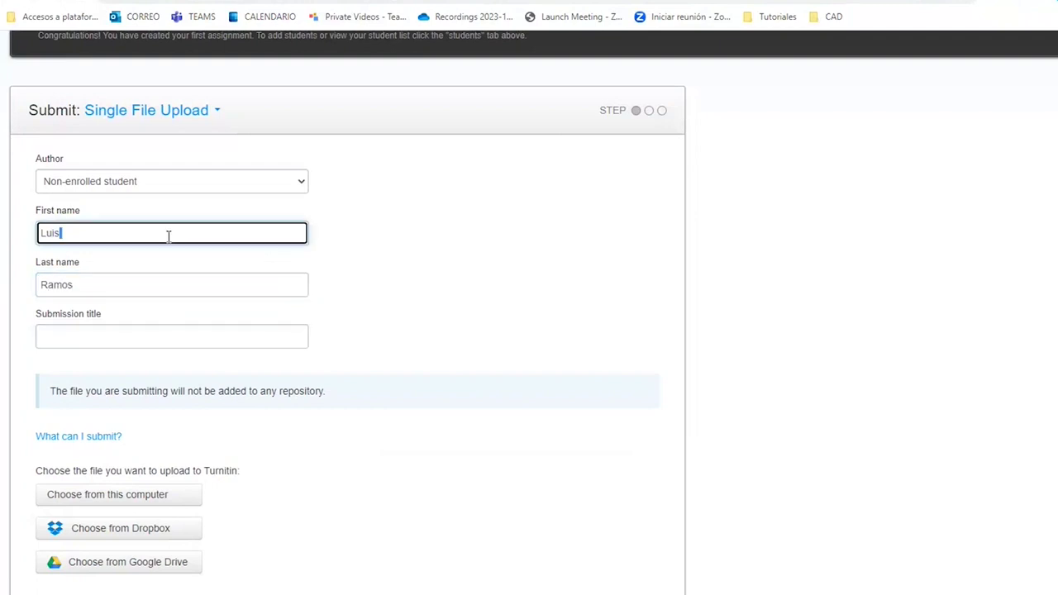
{"action": "left_click", "coordinate": [128, 338]}
{"action": "type", "text": "Redes "}
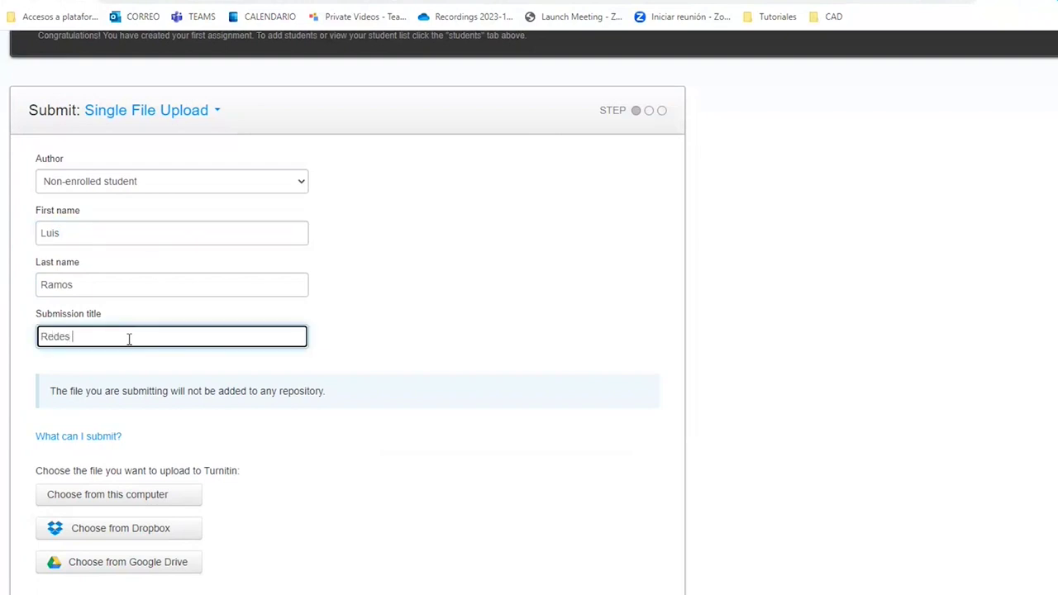
{"action": "type", "text": "%G"}
{"action": "key", "text": "BackSpace"}
{"action": "key", "text": "BackSpace"}
{"action": "type", "text": "5g"}
{"action": "scroll", "coordinate": [388, 423], "scroll_direction": "down", "scroll_amount": 2}
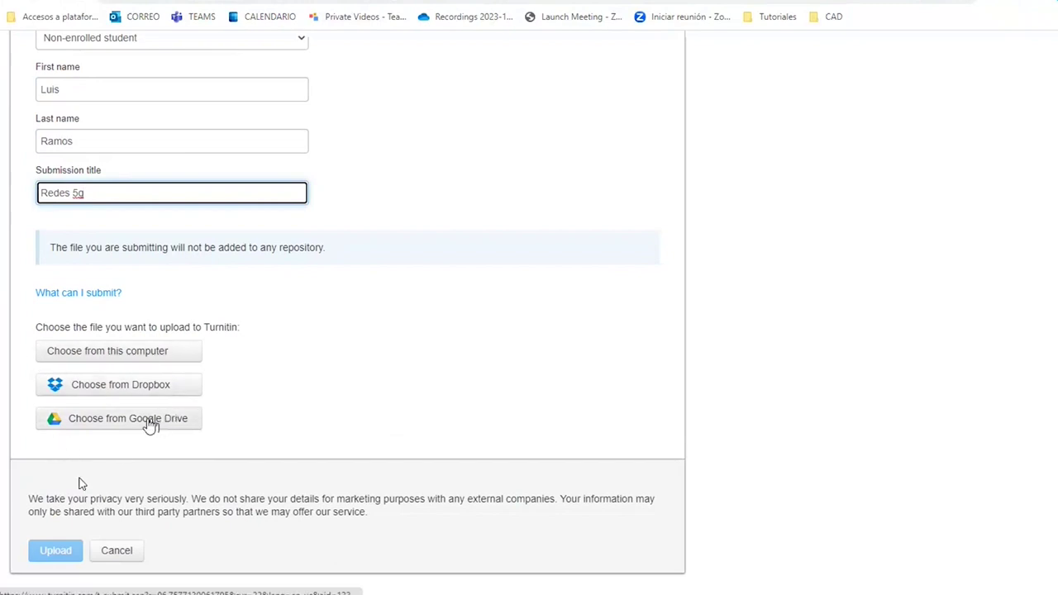
Attach Dialnet-FuturoDeLosRecursosHumanosAnteLaImplementacionDeLa-8299247.pdf from the Descargas folder.
{"action": "left_click", "coordinate": [178, 351]}
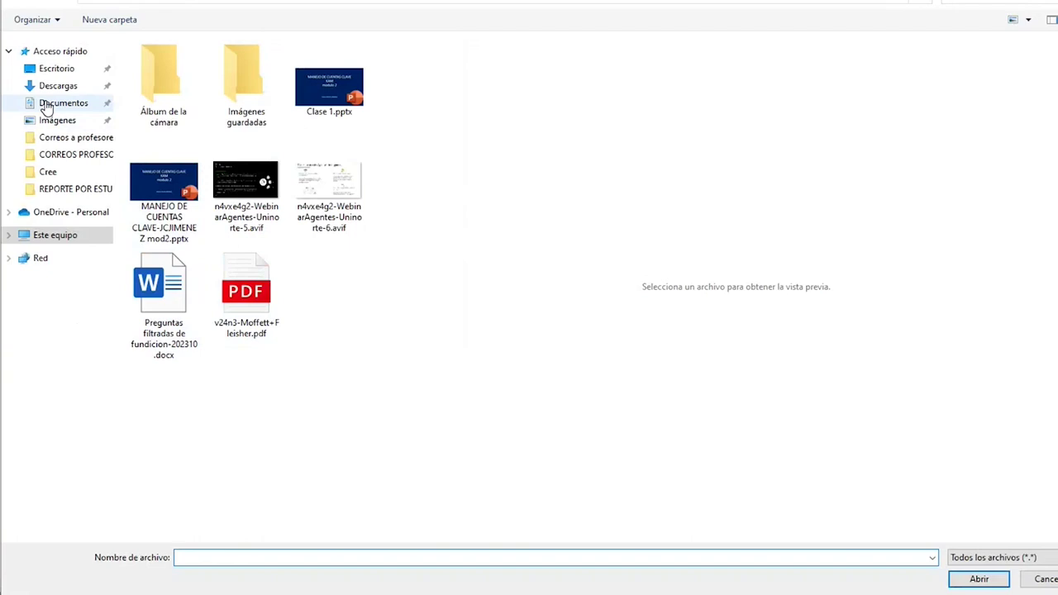
{"action": "left_click", "coordinate": [46, 89]}
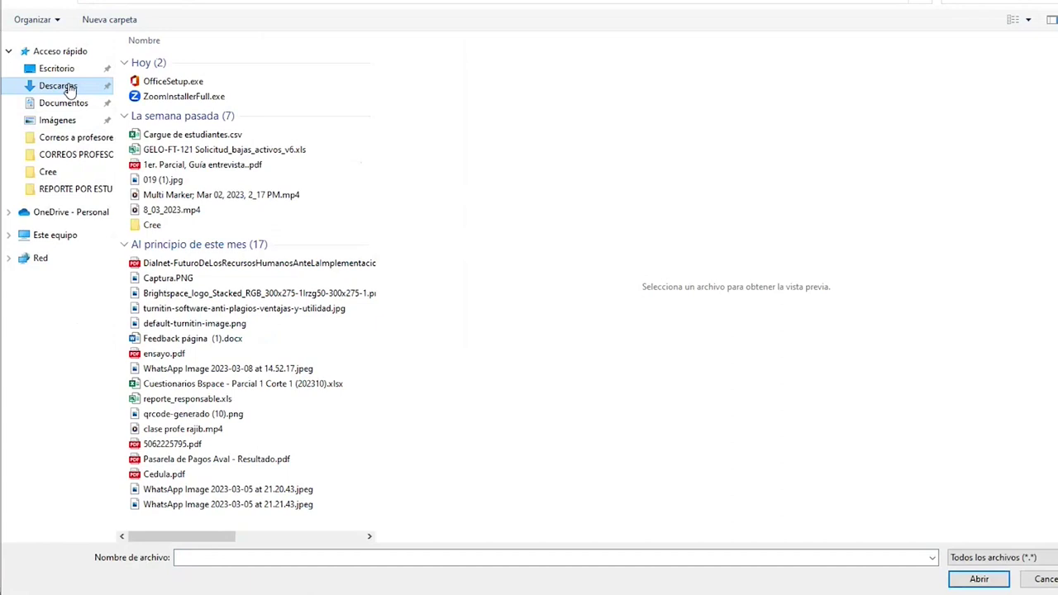
{"action": "left_click", "coordinate": [248, 265]}
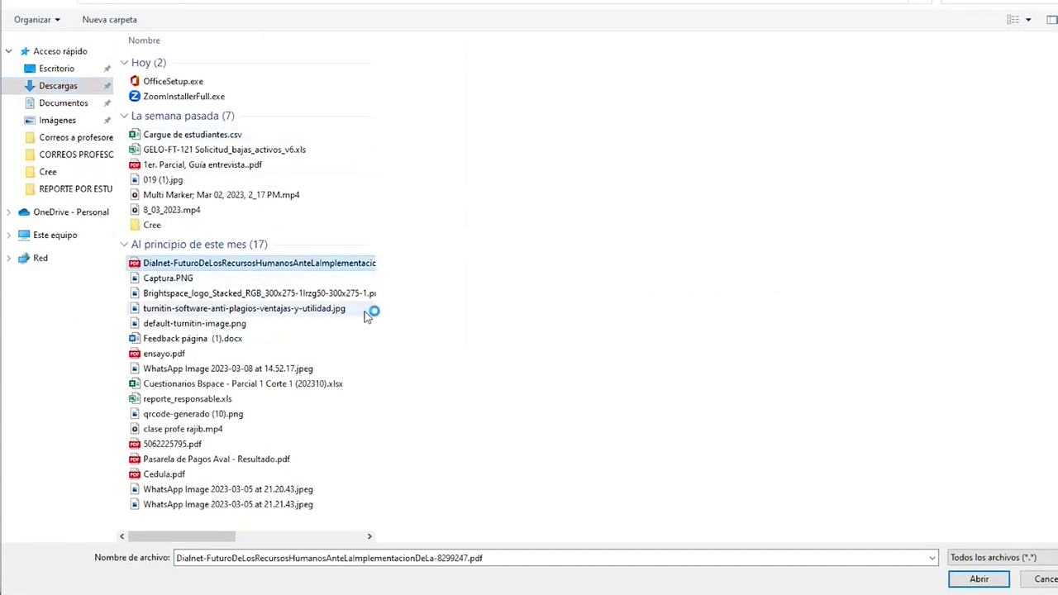
{"action": "left_click", "coordinate": [978, 579]}
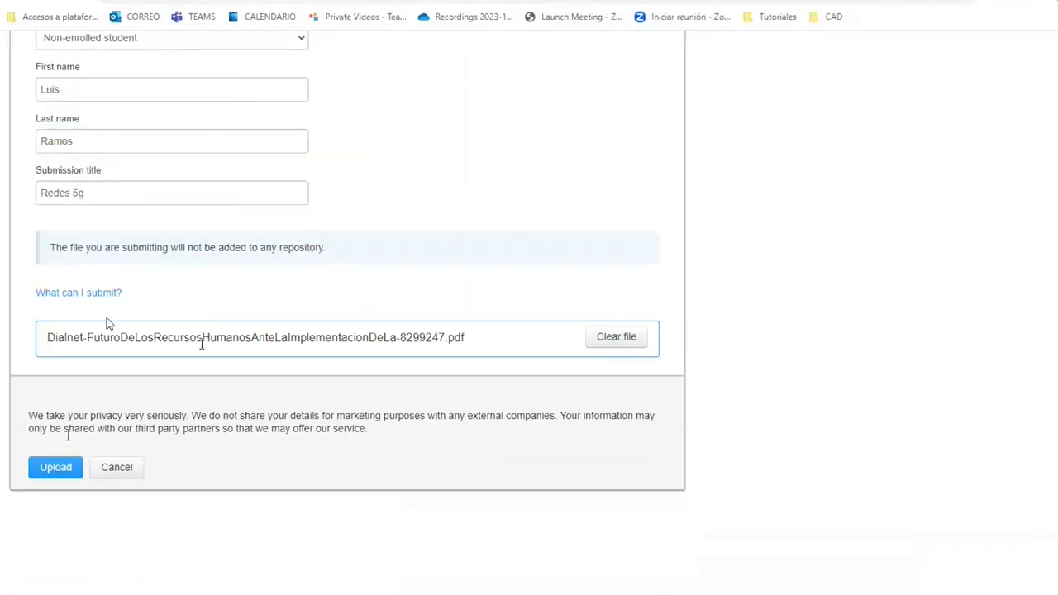
Upload and confirm the Dialnet PDF, review the digital receipt, then go to the assignment inbox.
{"action": "left_click", "coordinate": [41, 469]}
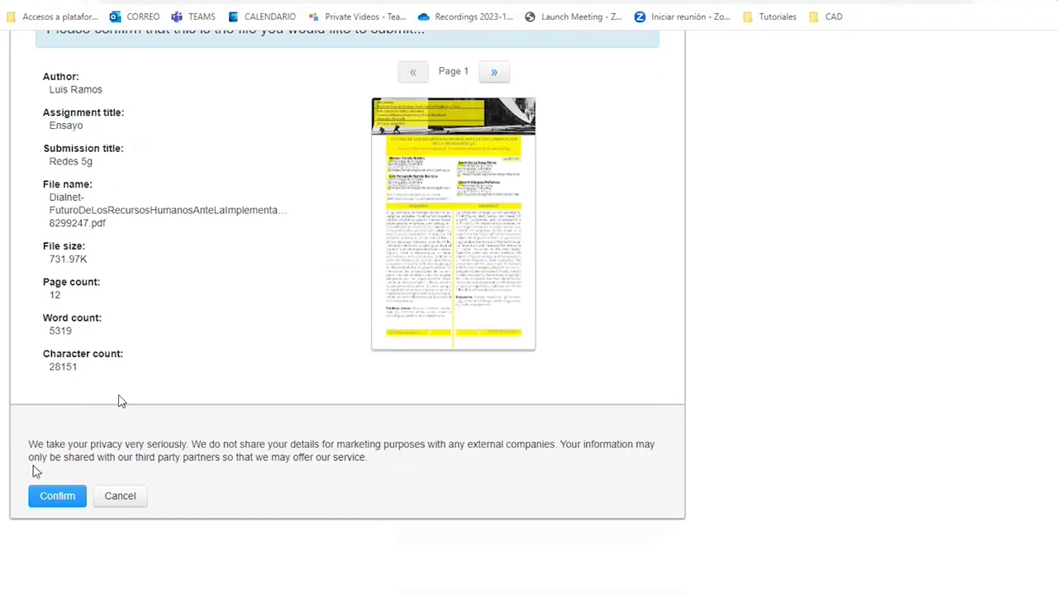
{"action": "scroll", "coordinate": [373, 269], "scroll_direction": "up", "scroll_amount": 2}
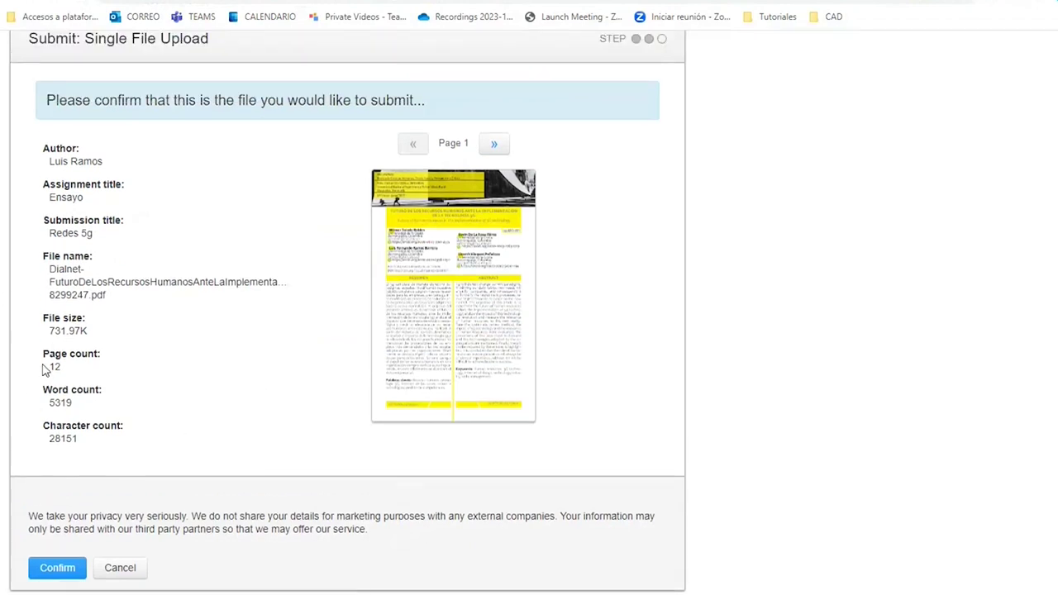
{"action": "left_click_drag", "start_coordinate": [52, 331], "coordinate": [73, 376]}
{"action": "left_click", "coordinate": [73, 568]}
{"action": "left_click", "coordinate": [48, 571]}
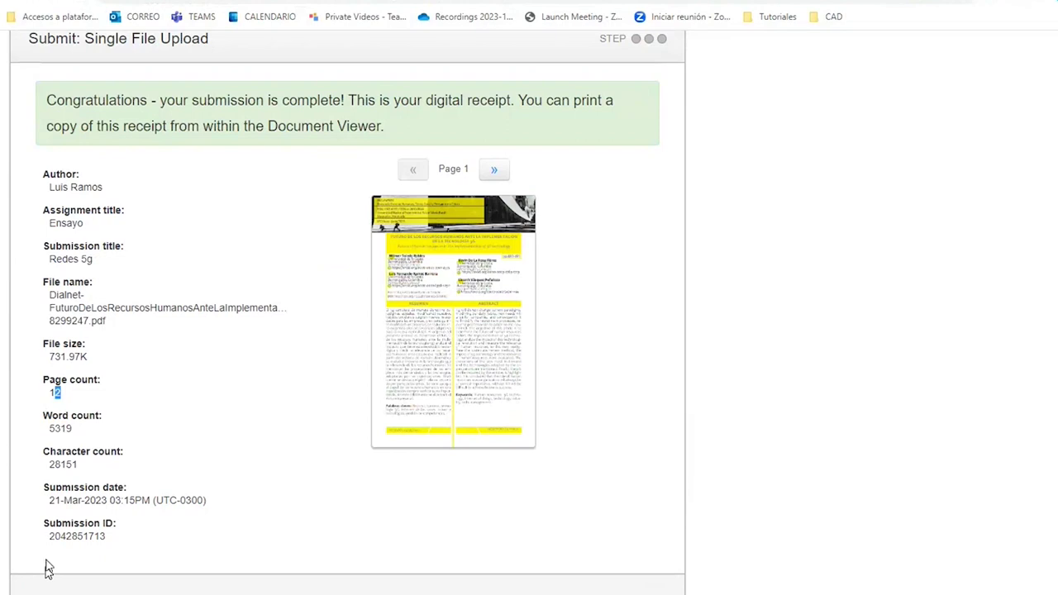
{"action": "scroll", "coordinate": [48, 571], "scroll_direction": "down", "scroll_amount": 2}
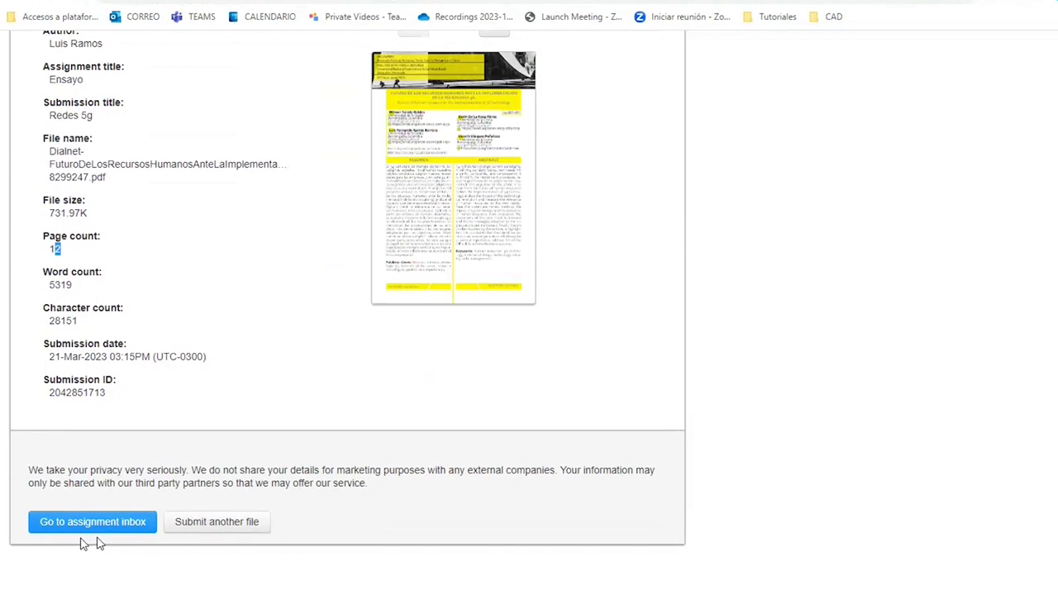
{"action": "left_click", "coordinate": [59, 526]}
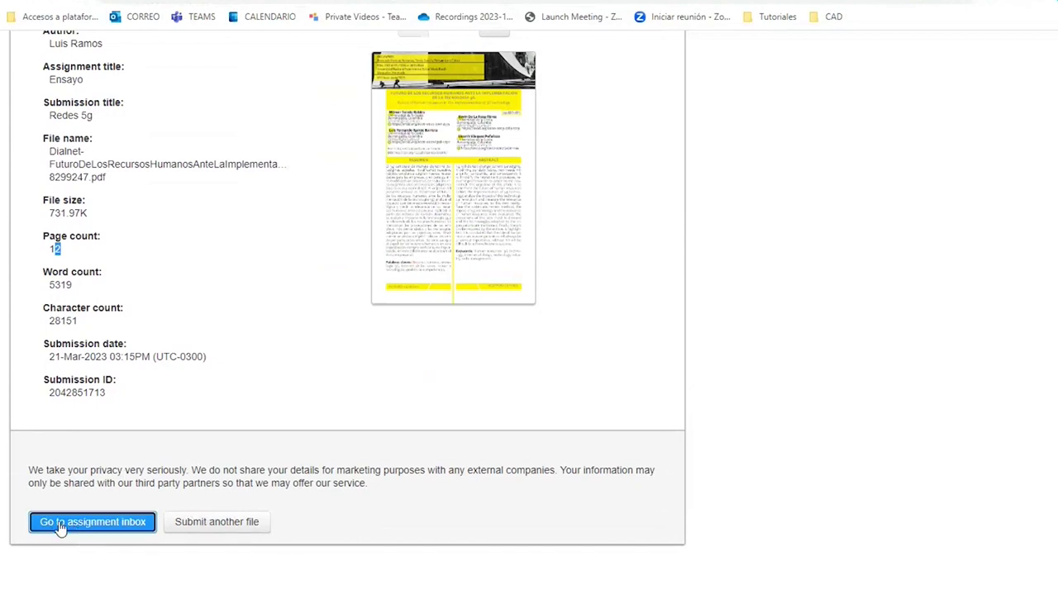